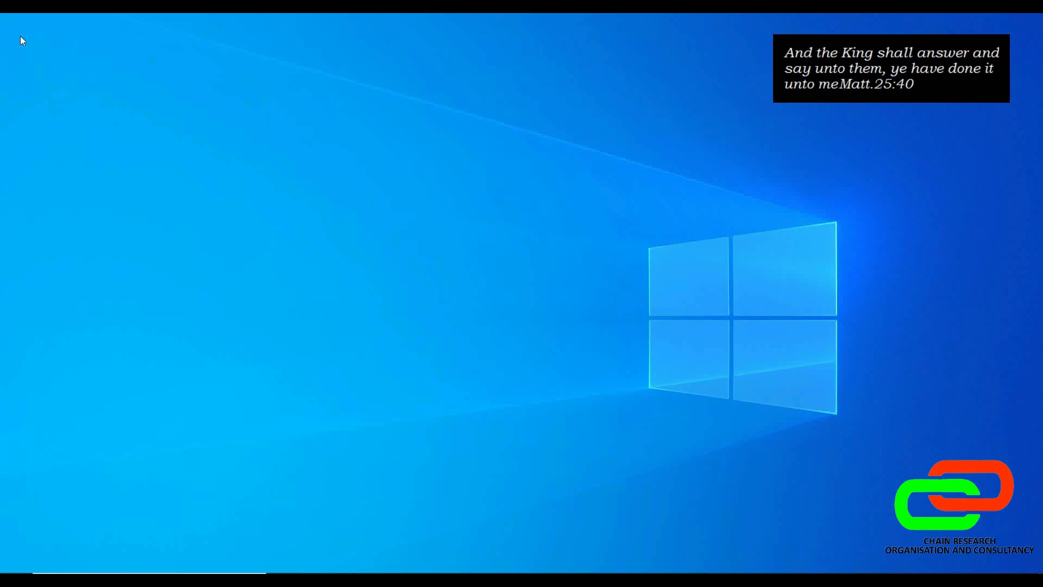
# Launch Word 2016 and create a blank document
pyautogui.click(181, 571)
pyautogui.write('word')
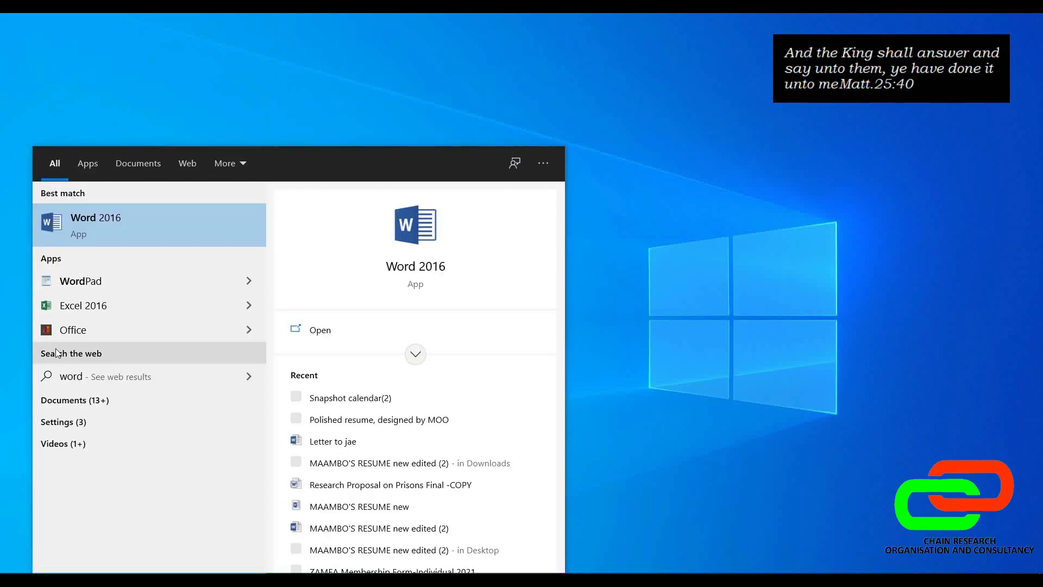
pyautogui.click(121, 226)
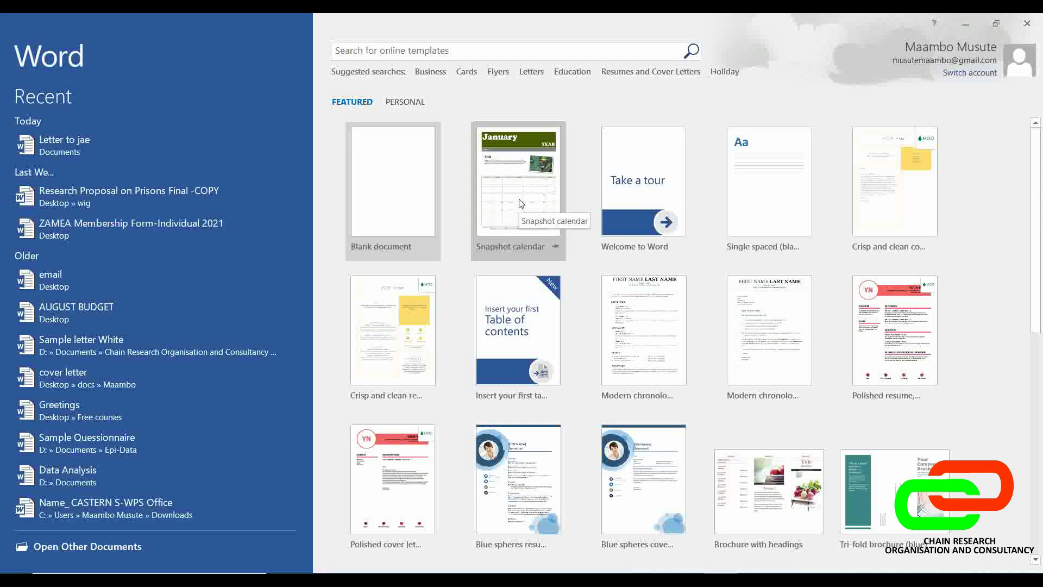
pyautogui.click(395, 198)
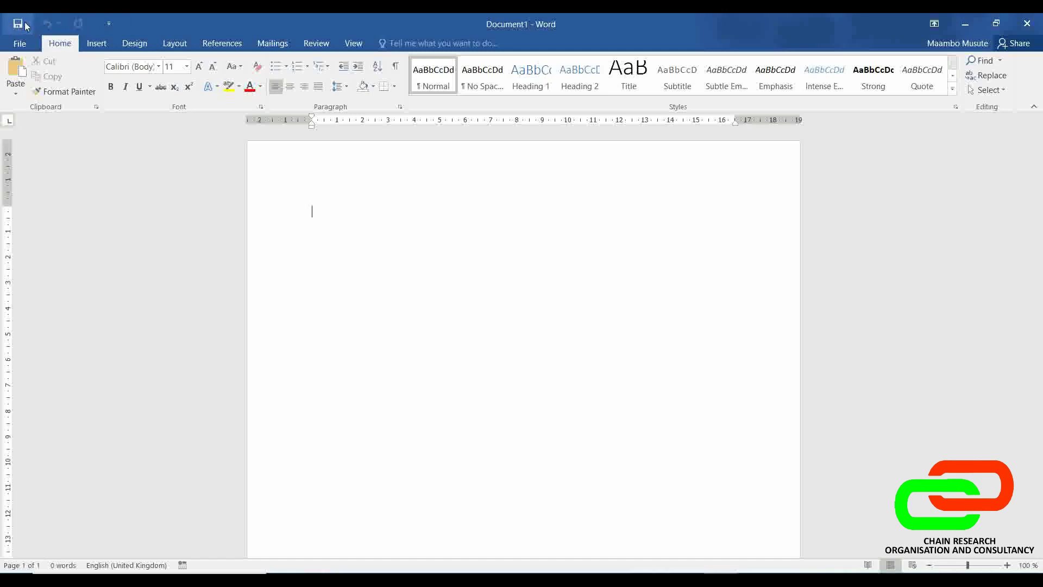
# Look through the Quick Access Toolbar customization options and the available Insert commands
pyautogui.click(107, 25)
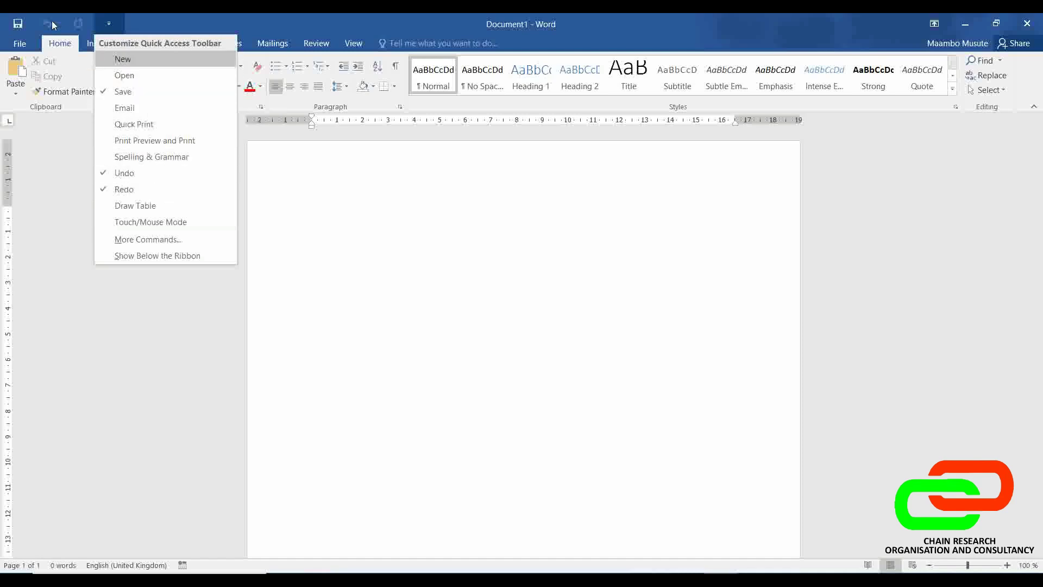
pyautogui.click(113, 23)
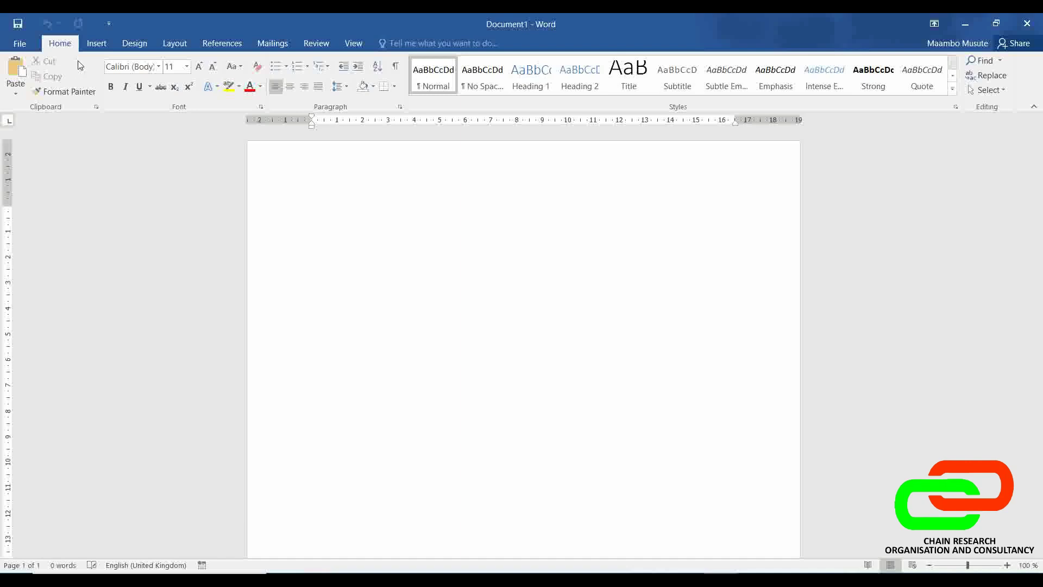
pyautogui.click(91, 47)
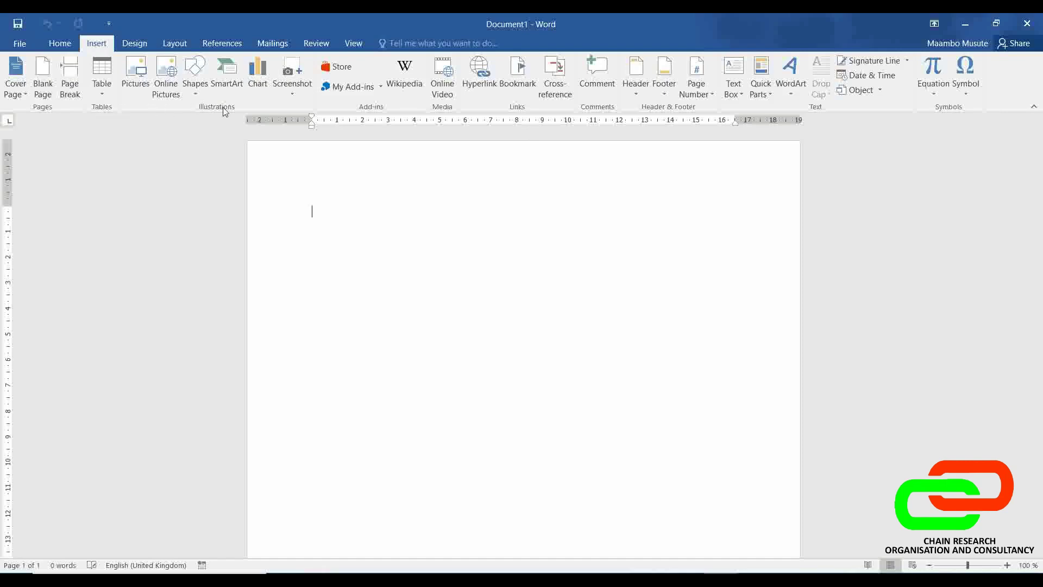
pyautogui.click(60, 44)
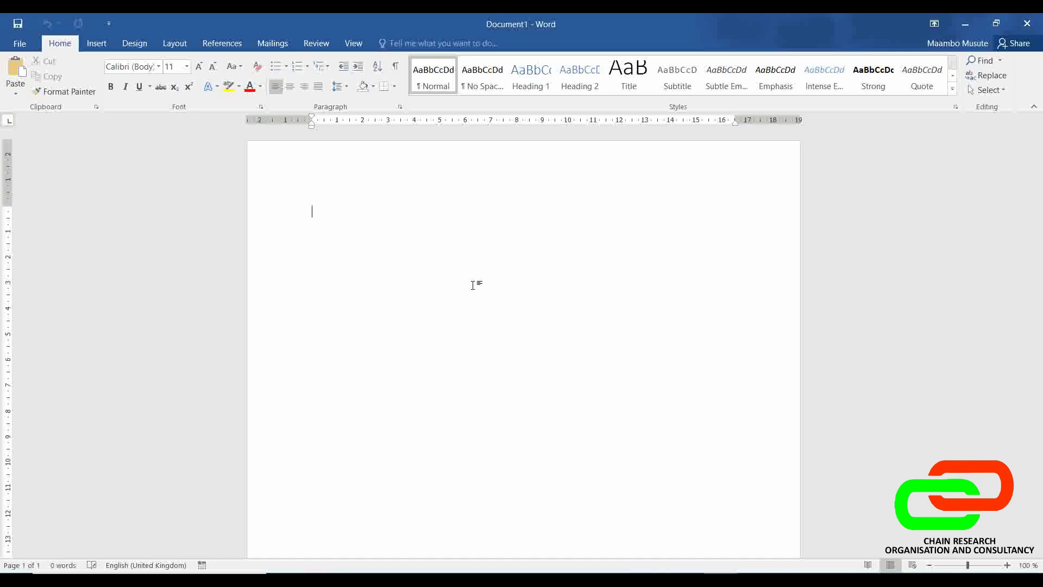
# Write a short sentence introducing the author by first name and erase it completely
pyautogui.write('My name is Maambo')
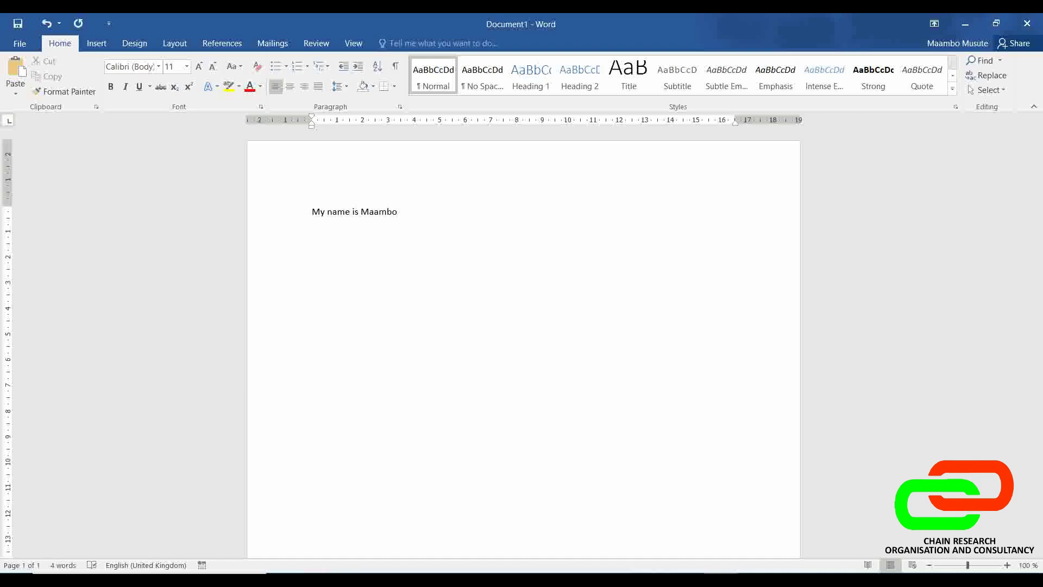
pyautogui.press('BackSpace')
pyautogui.press('BackSpace')
pyautogui.press('BackSpace')
pyautogui.press('BackSpace')
pyautogui.press('BackSpace')
pyautogui.press('BackSpace')
pyautogui.press('BackSpace')
pyautogui.press('BackSpace')
pyautogui.press('BackSpace')
pyautogui.press('BackSpace')
pyautogui.press('BackSpace')
pyautogui.press('BackSpace')
pyautogui.press('BackSpace')
pyautogui.press('BackSpace')
pyautogui.press('BackSpace')
pyautogui.press('BackSpace')
pyautogui.press('BackSpace')
# Enlarge the blank page's top margin slightly on the vertical ruler
pyautogui.moveTo(9, 205)
pyautogui.mouseDown()
pyautogui.moveTo(9, 157)
pyautogui.moveTo(6, 216)
pyautogui.mouseUp()
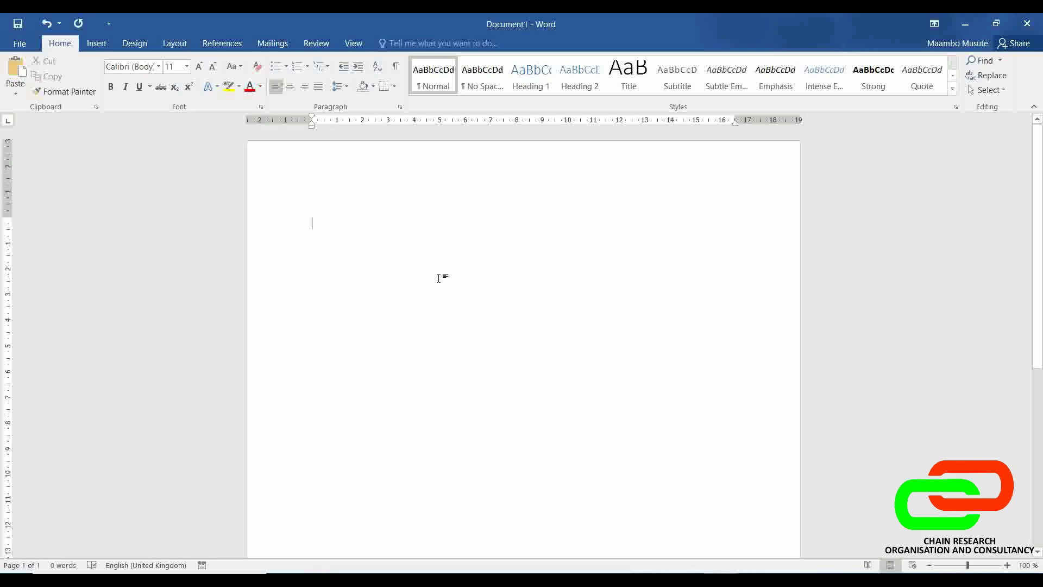
# Try to open the recent document Letter to jae
pyautogui.click(21, 43)
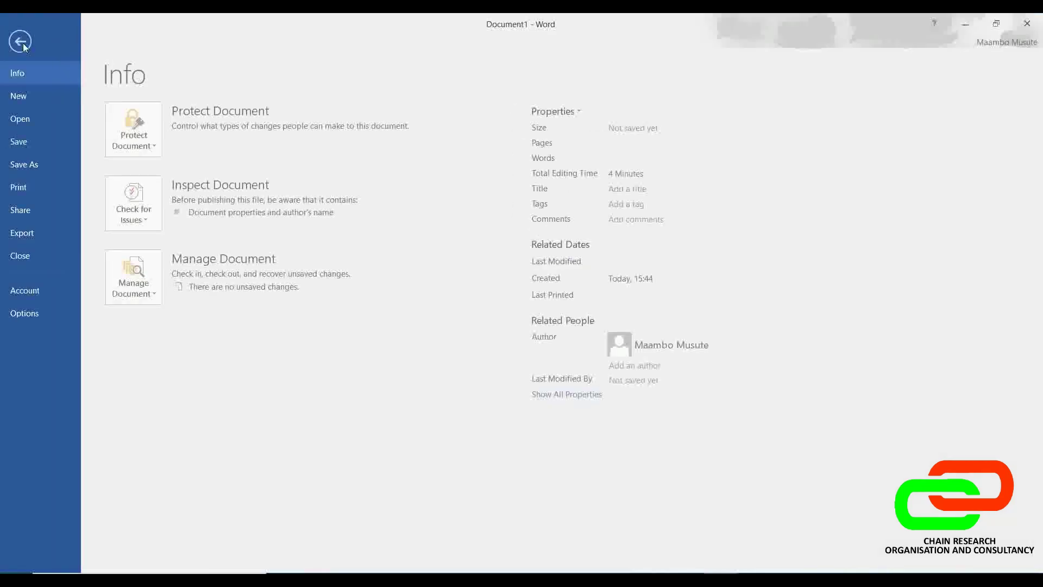
pyautogui.click(38, 117)
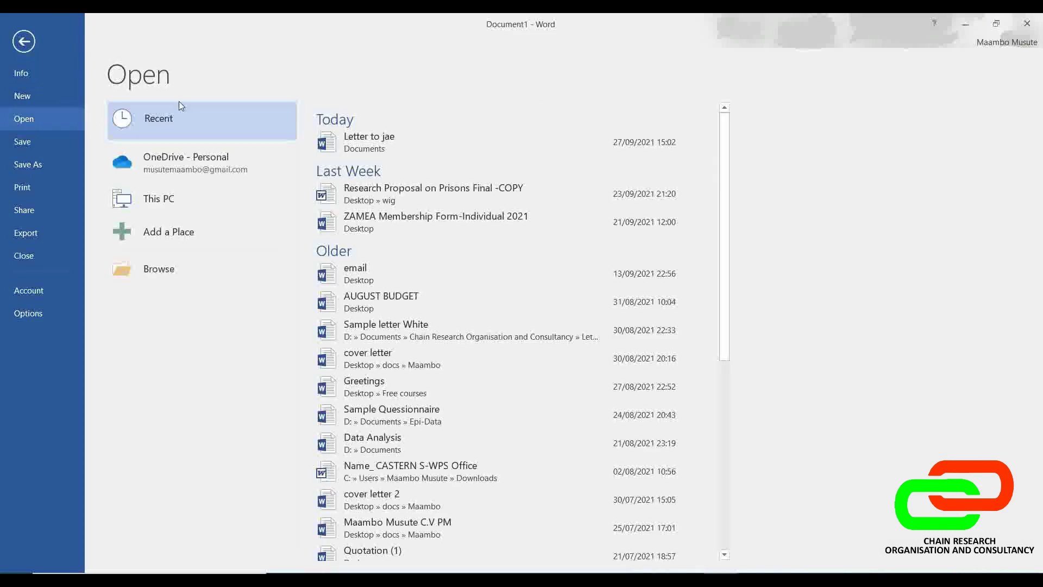
pyautogui.click(433, 130)
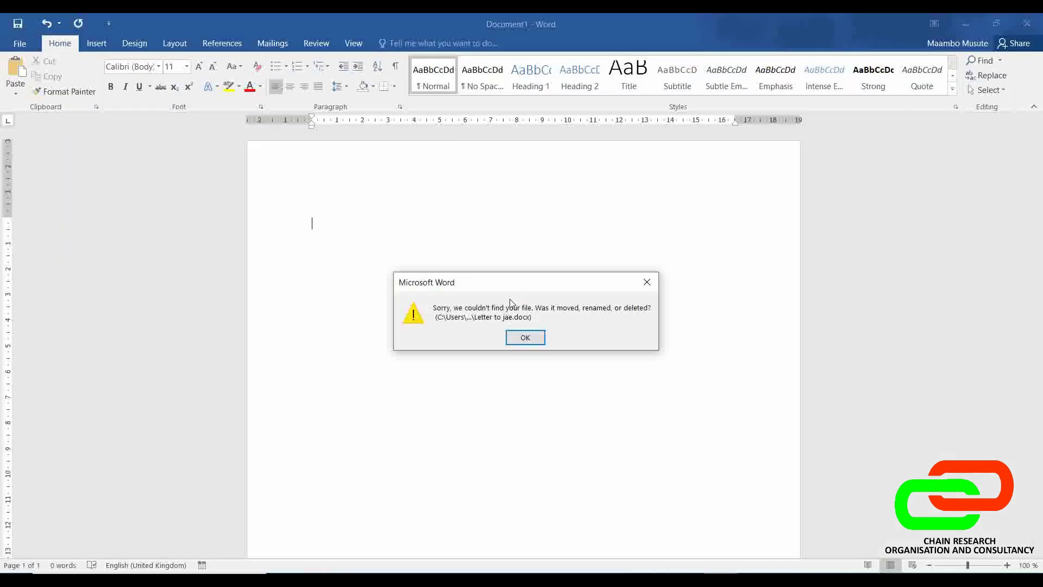
pyautogui.click(527, 339)
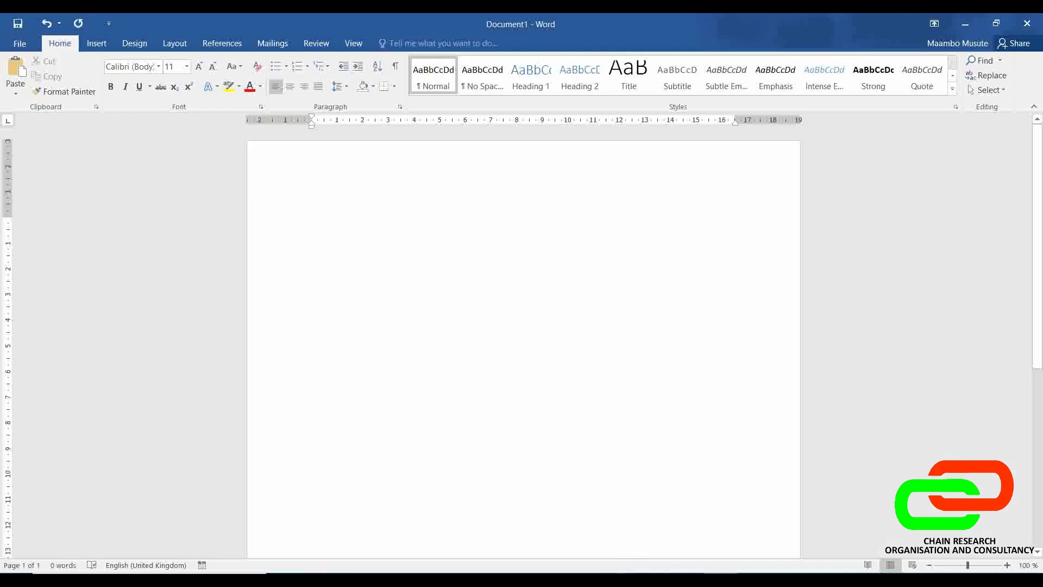
# Browse to the Documents folder and open the existing document Letter to Jane
pyautogui.click(27, 47)
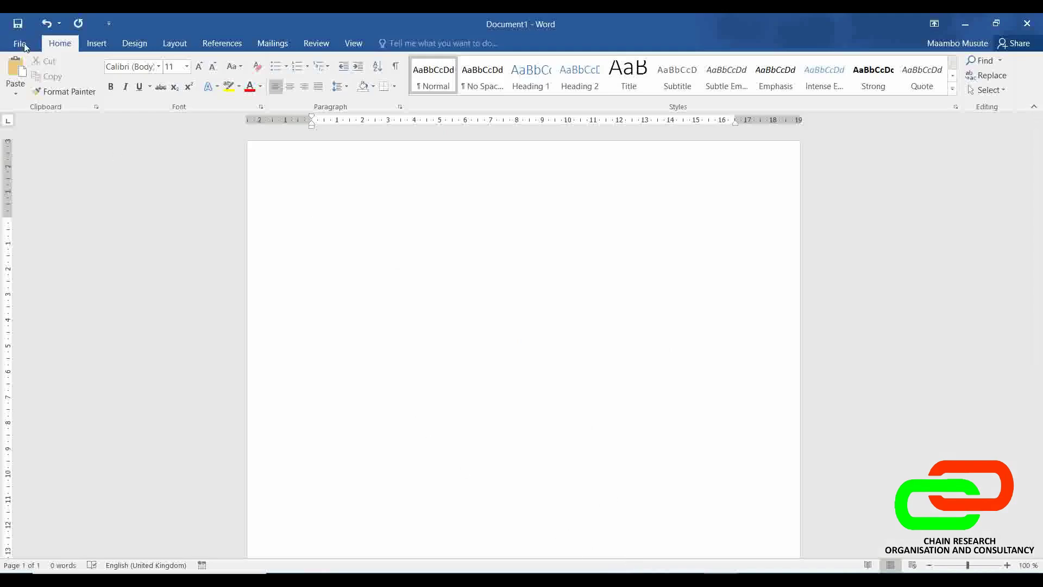
pyautogui.click(34, 125)
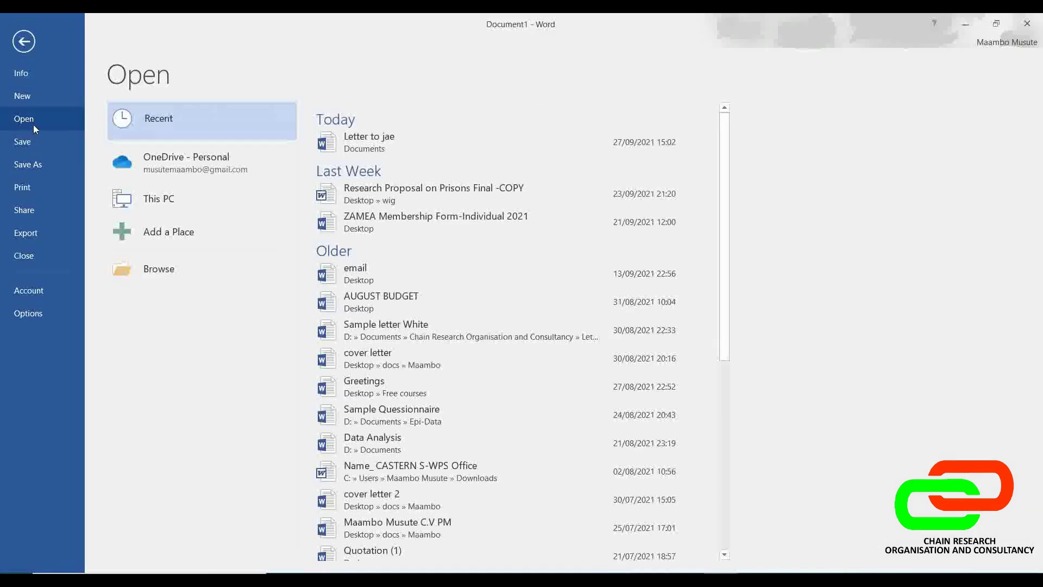
pyautogui.click(211, 271)
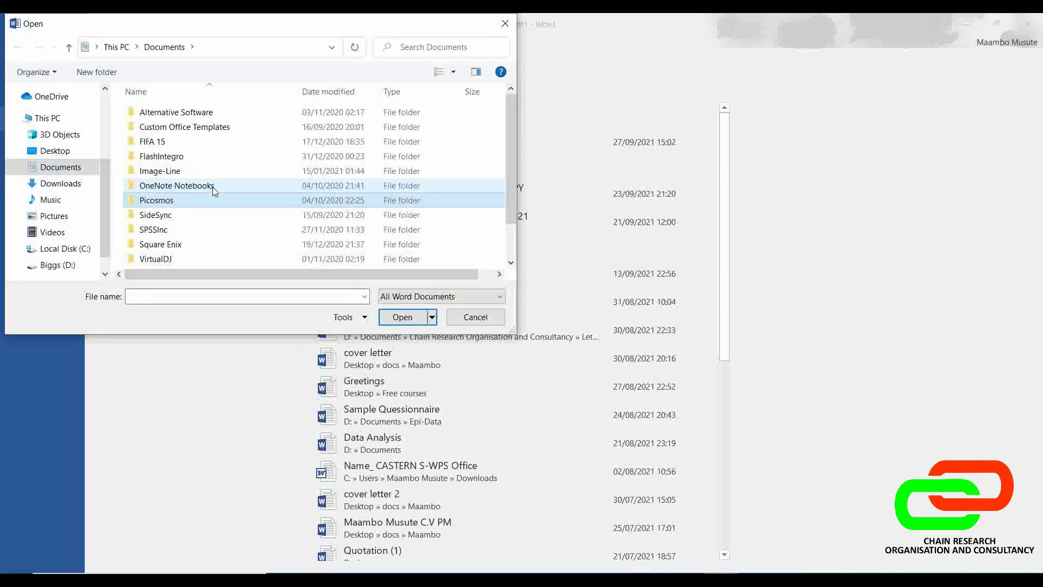
pyautogui.press('End')
pyautogui.press('Return')
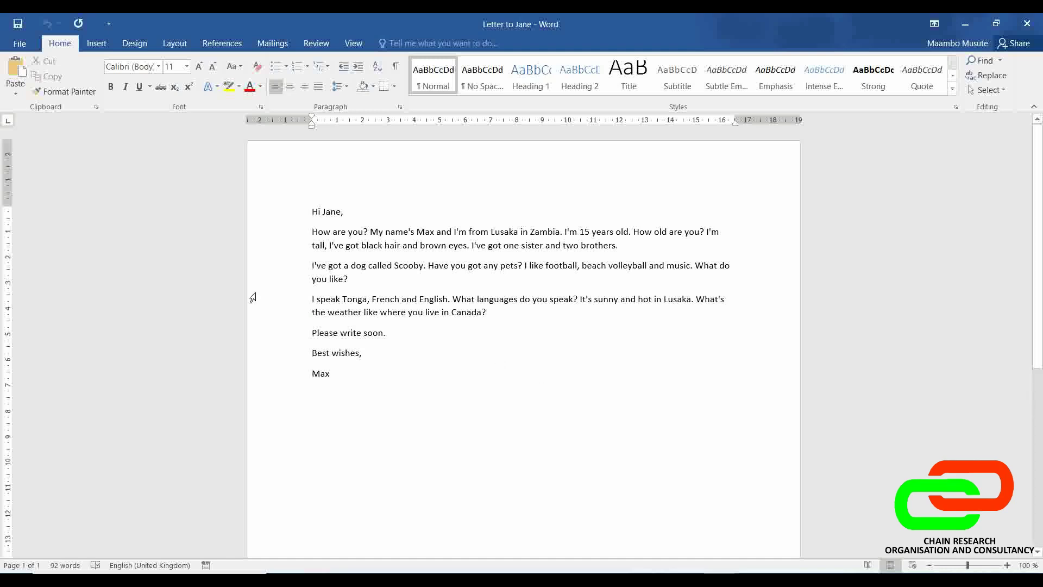
# Place the cursor in the letter's greeting line and preview the available text styles on it
pyautogui.doubleClick(321, 375)
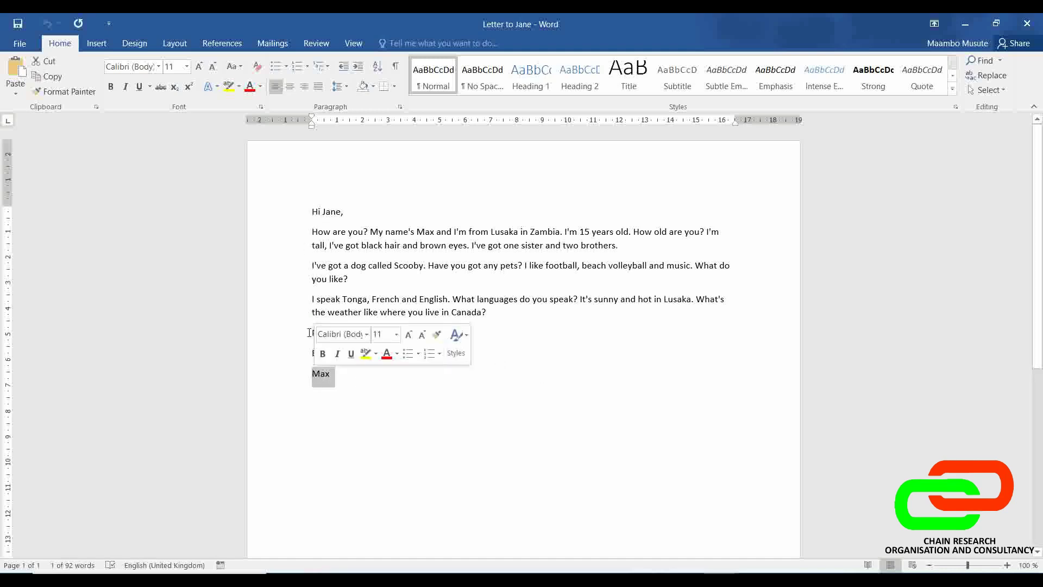
pyautogui.click(343, 217)
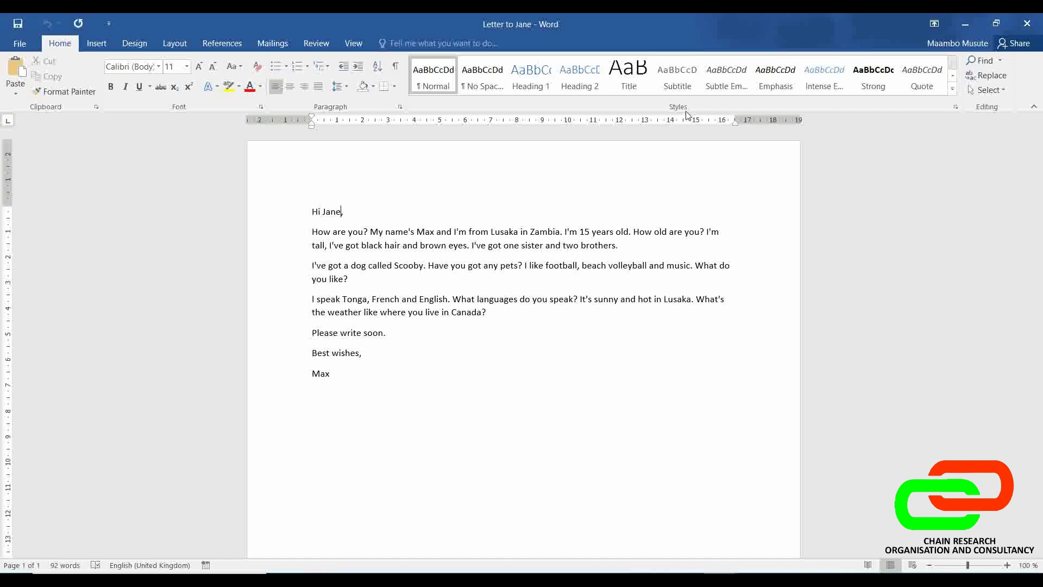
pyautogui.click(953, 93)
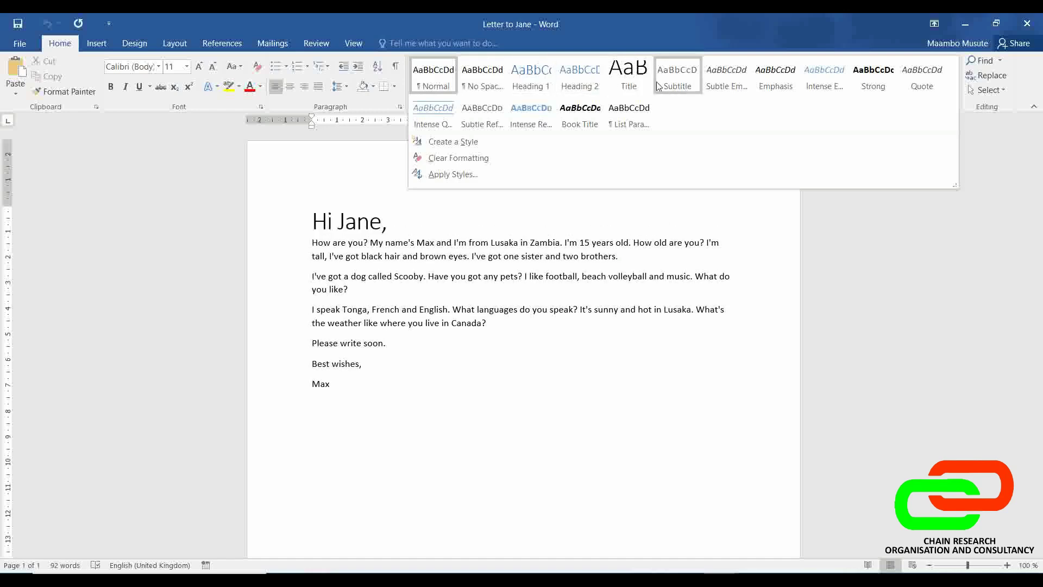
pyautogui.click(524, 370)
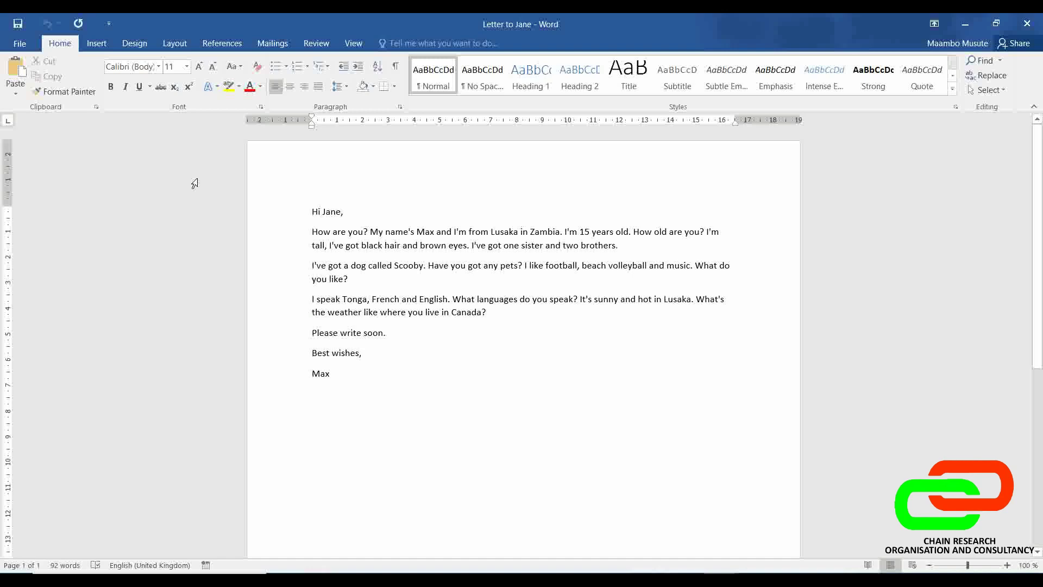
# Examine the insertion options for tables, shapes and WordArt without adding anything to the letter
pyautogui.click(94, 46)
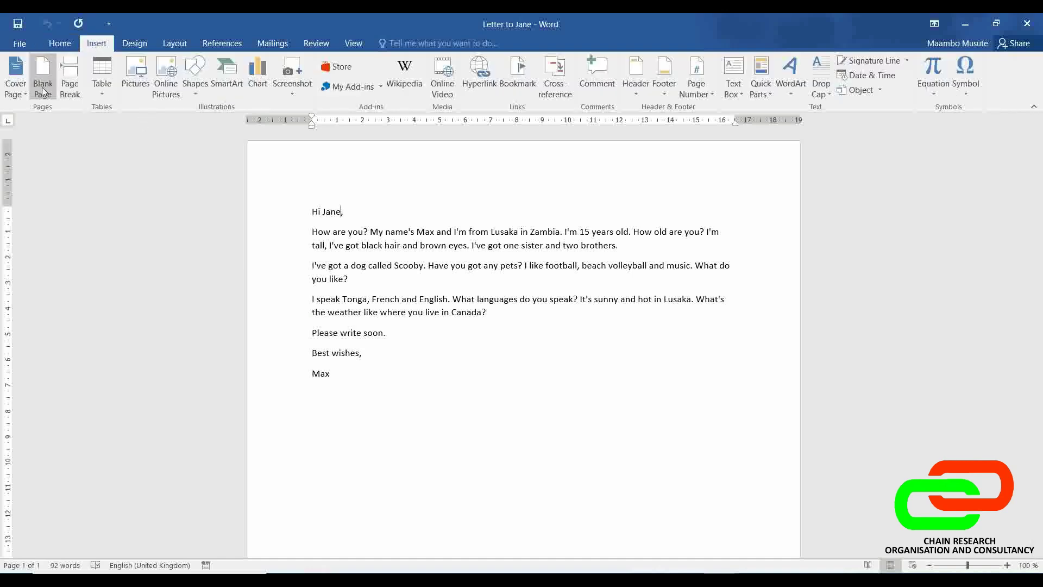
pyautogui.click(102, 95)
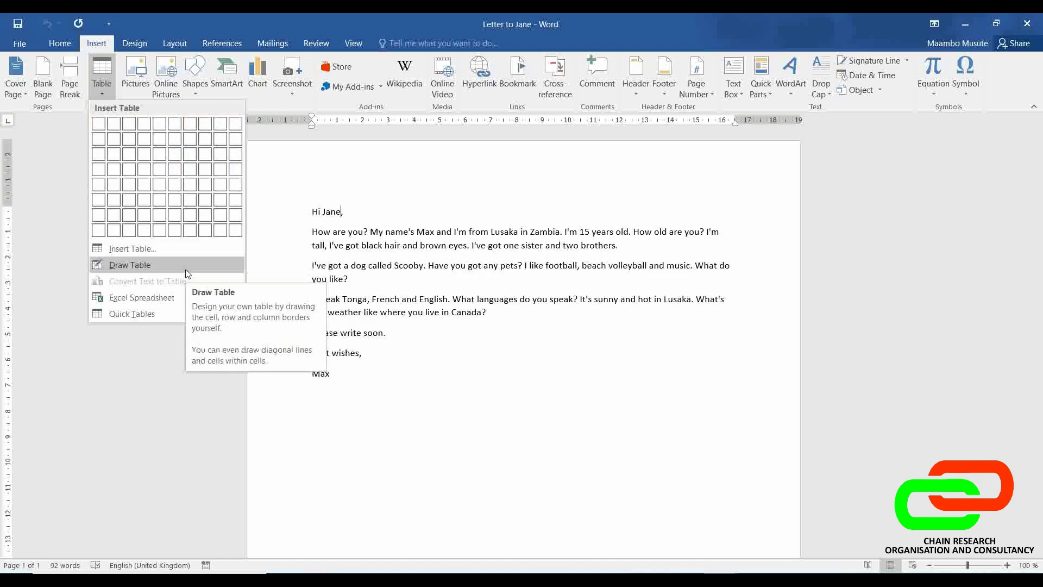
pyautogui.click(45, 165)
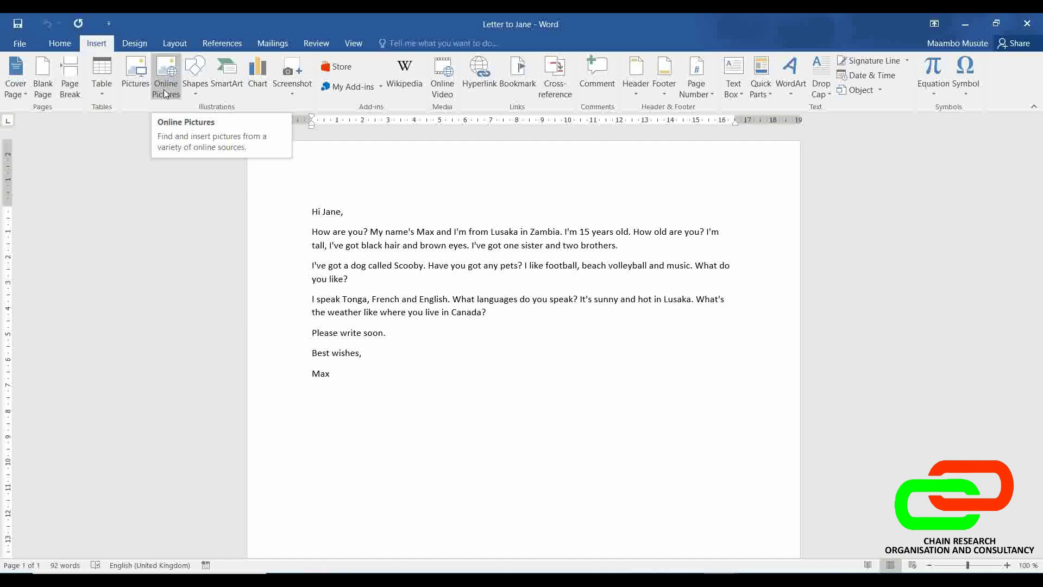
pyautogui.click(193, 96)
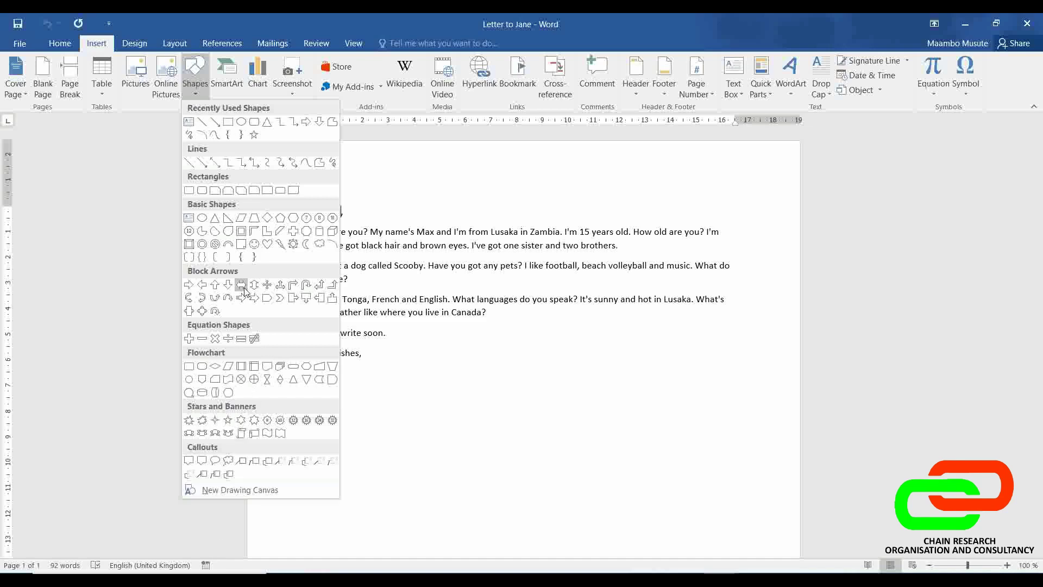
pyautogui.press('Escape')
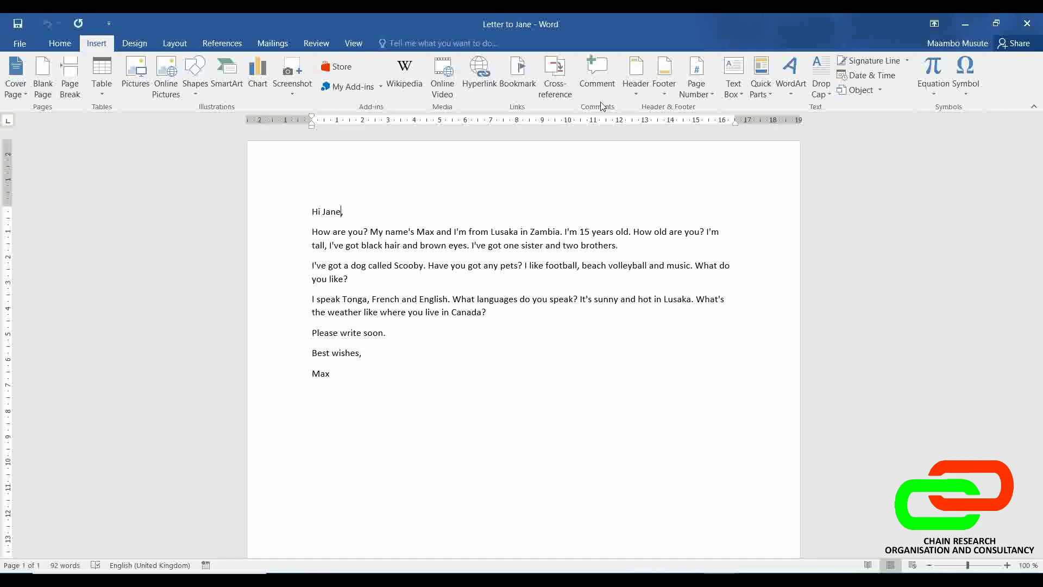
pyautogui.click(793, 96)
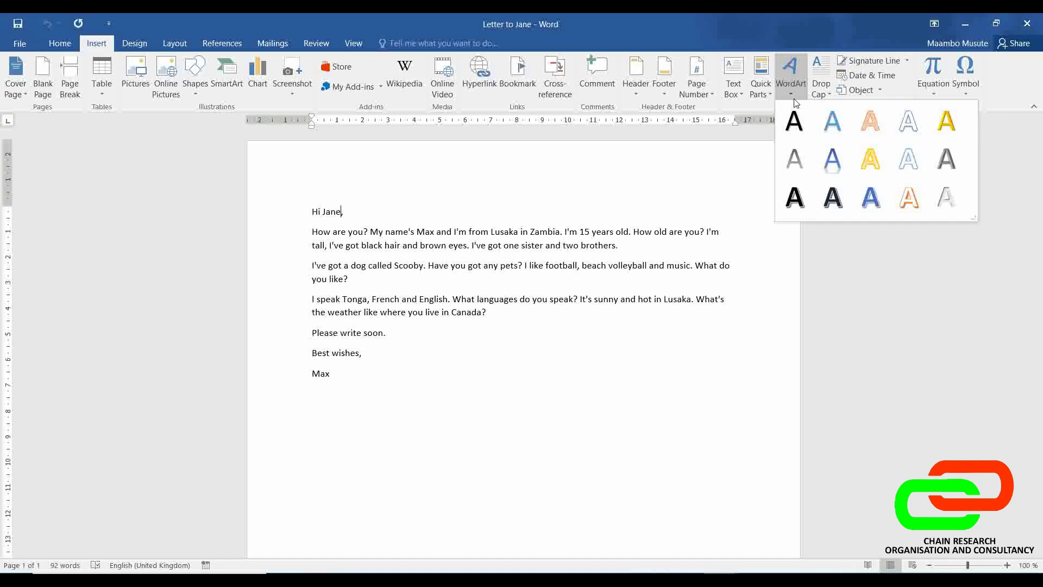
pyautogui.click(659, 325)
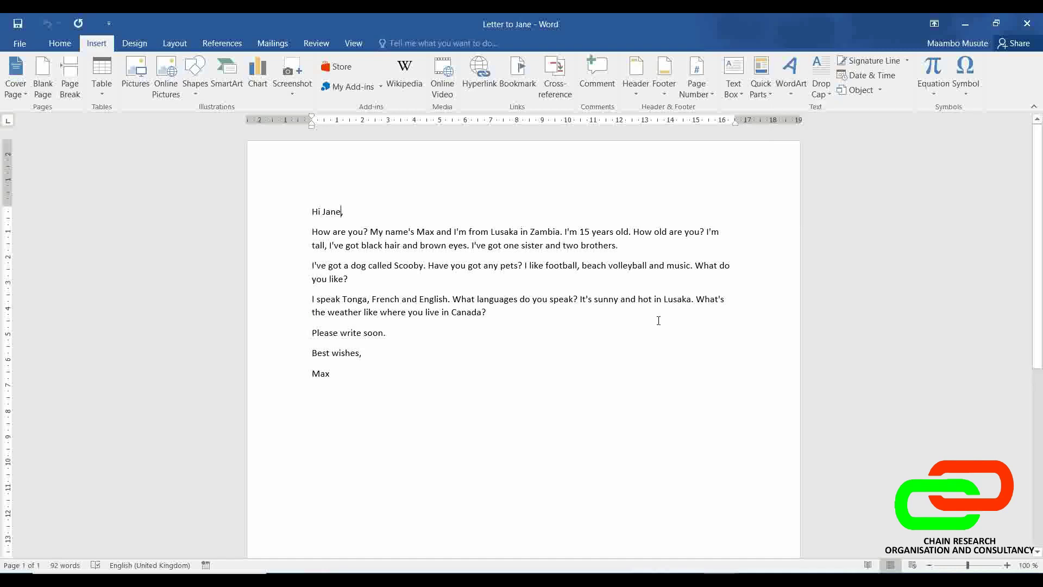
# Preview the built-in document formatting style sets on the letter without applying one
pyautogui.click(143, 42)
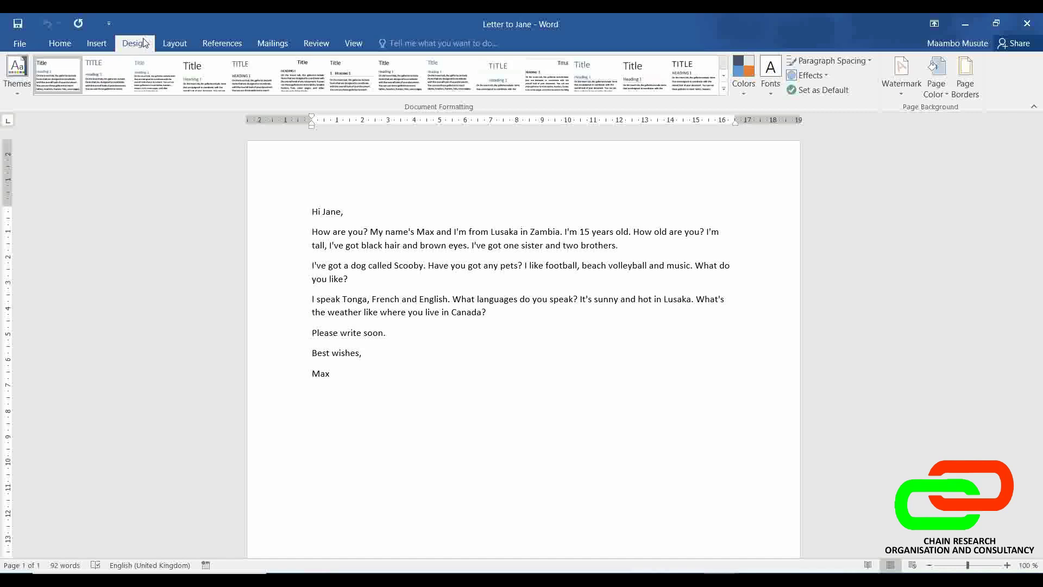
pyautogui.click(724, 89)
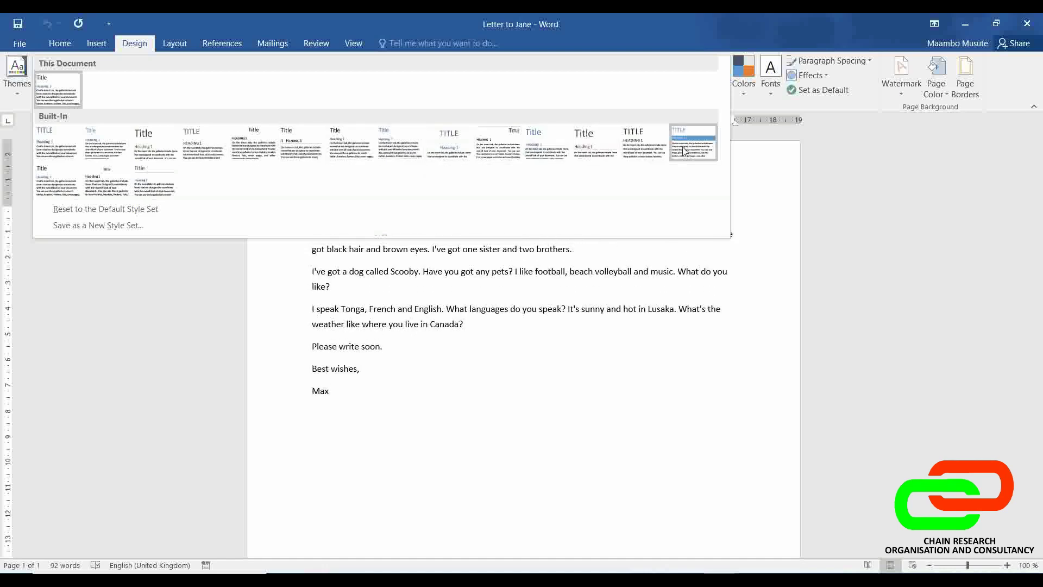
pyautogui.click(180, 286)
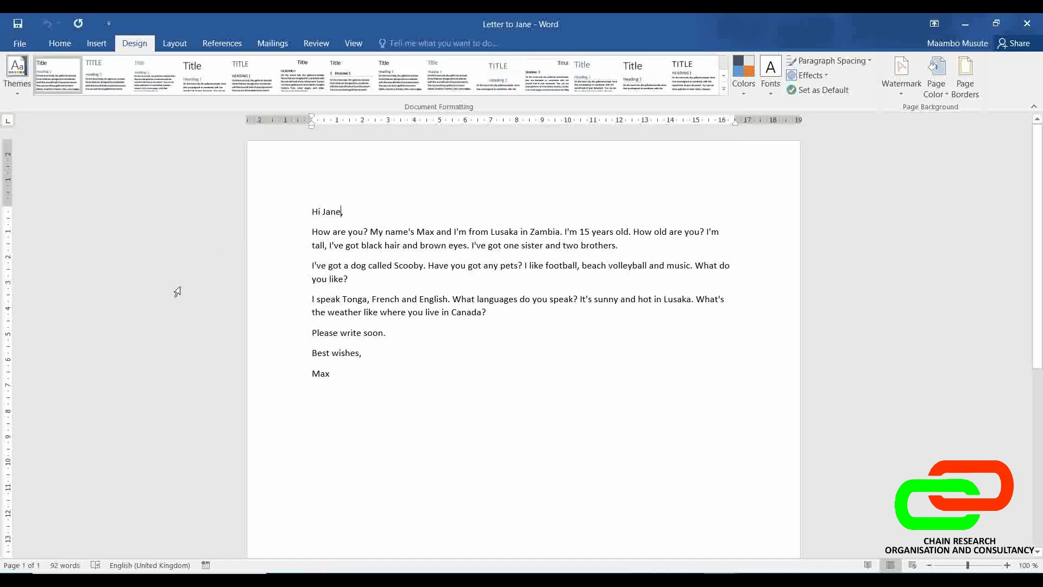
# Examine the preset page margin options, leaving the letter's margins as they are
pyautogui.click(178, 45)
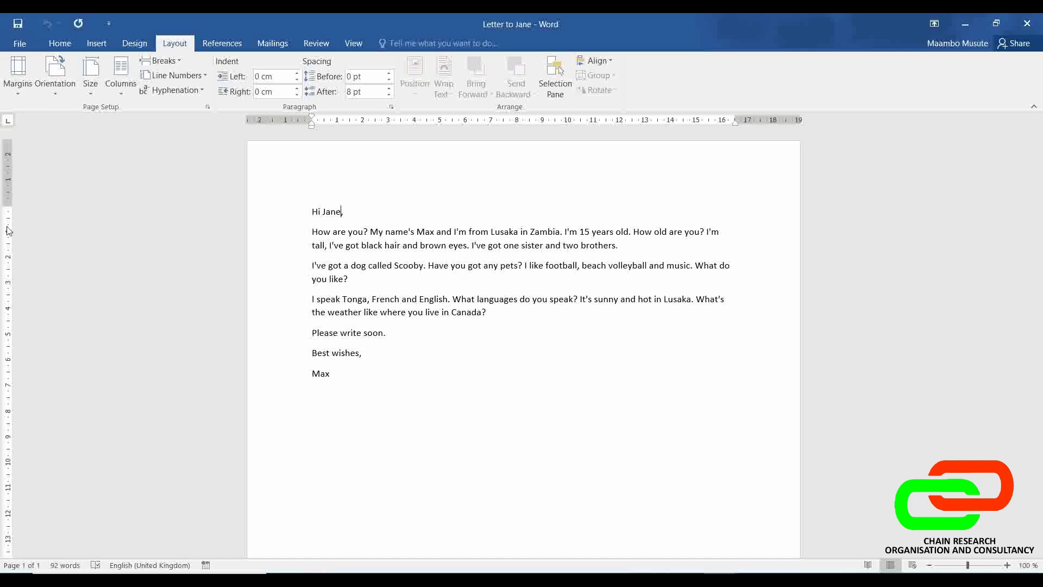
pyautogui.click(22, 92)
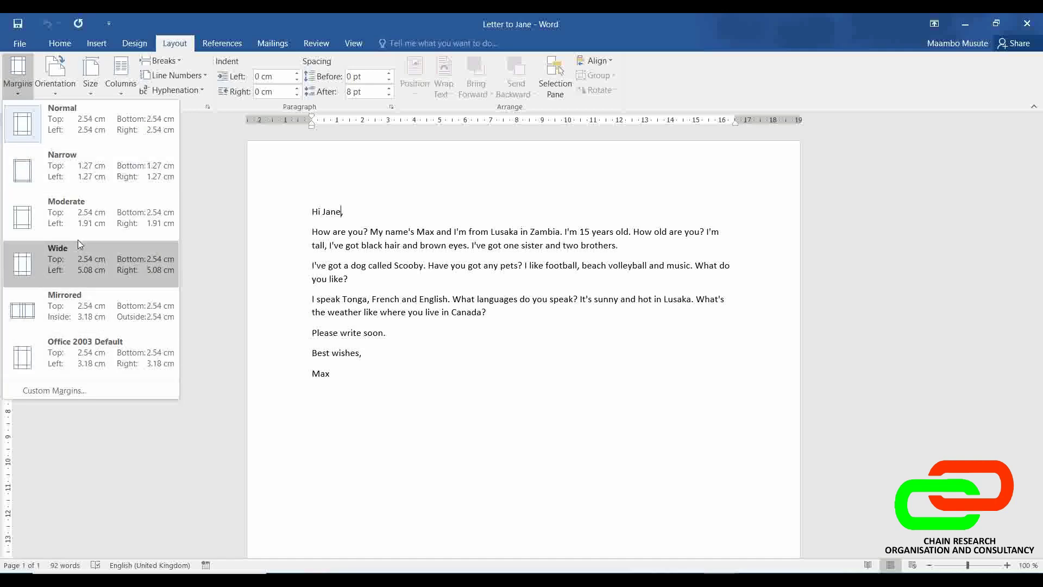
pyautogui.click(375, 333)
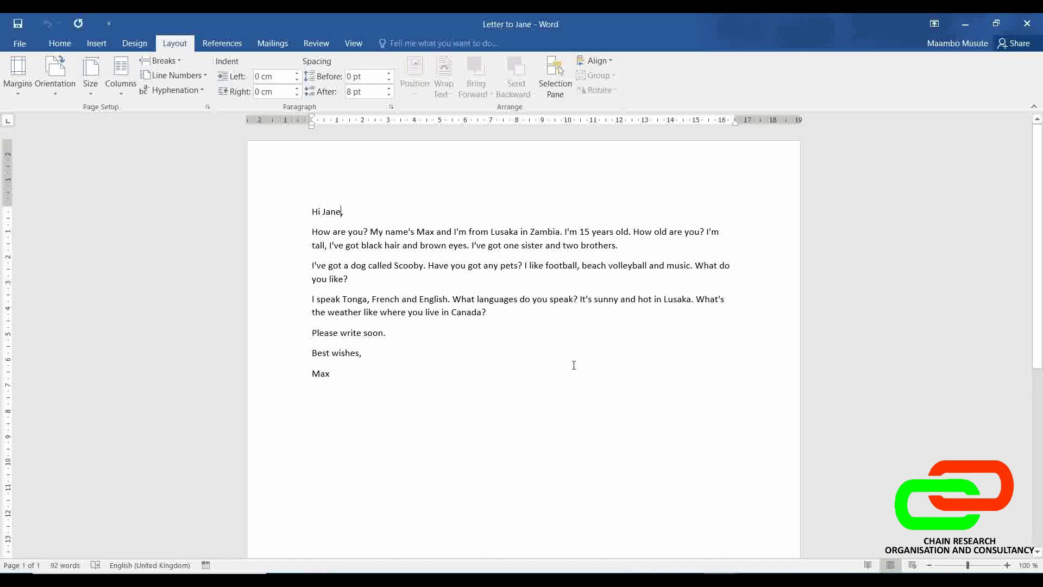
# Try the Landscape orientation on the letter and restore Portrait
pyautogui.click(57, 95)
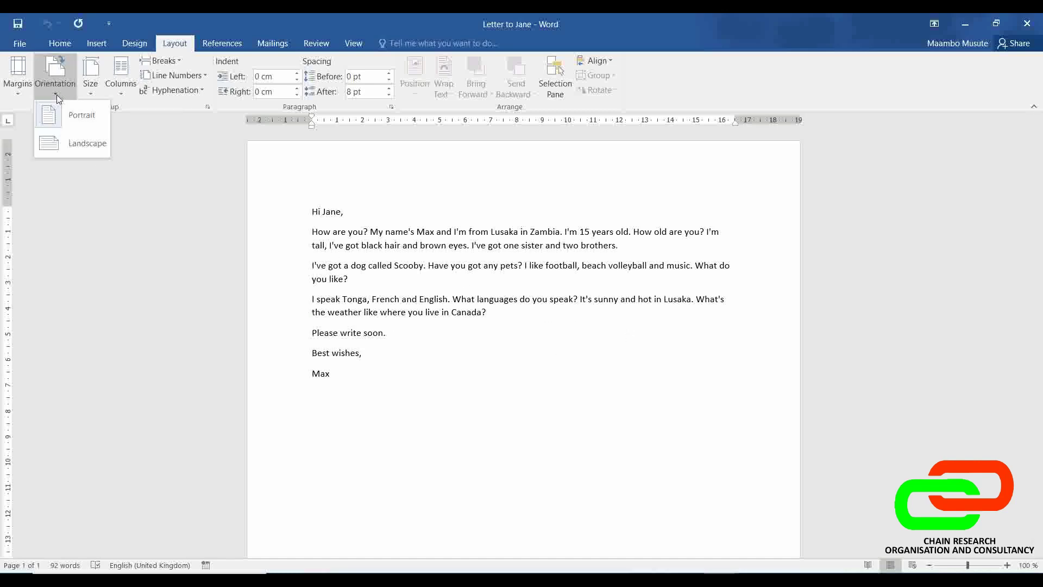
pyautogui.click(77, 146)
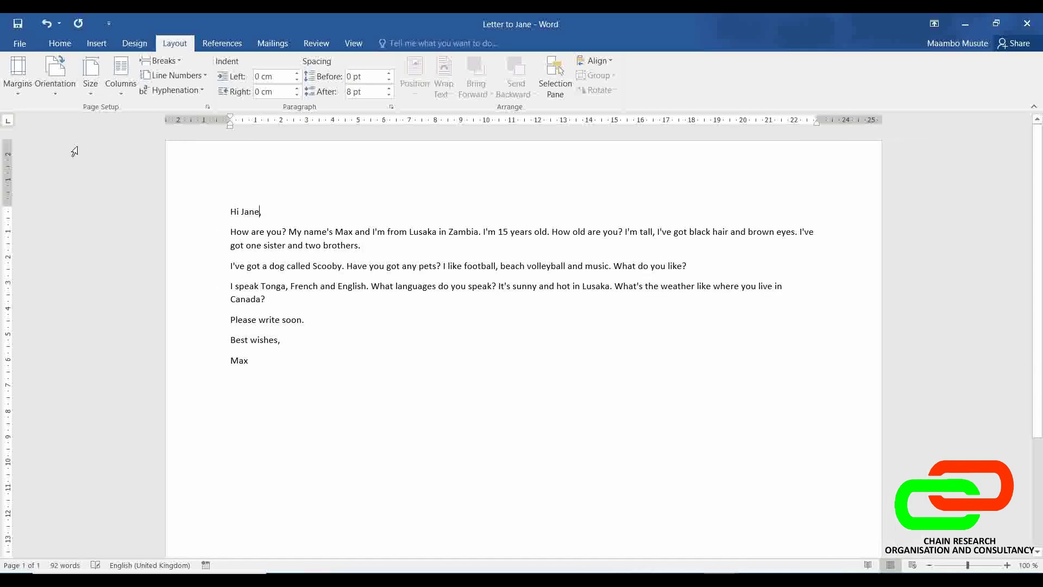
pyautogui.click(60, 91)
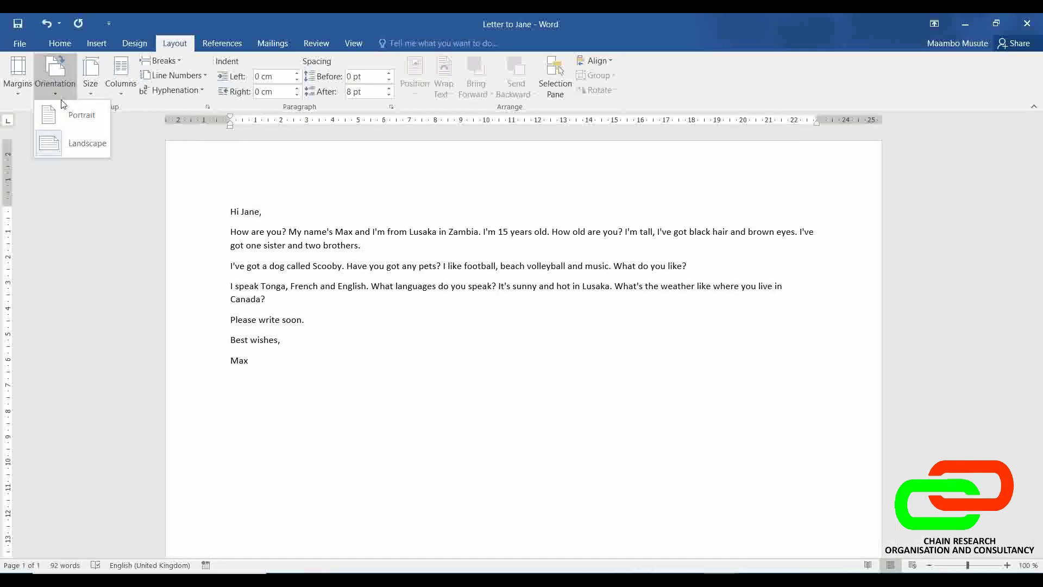
pyautogui.click(64, 116)
# Check the paper size and column options, then try a two-column layout on the letter and restore the single column
pyautogui.click(87, 93)
pyautogui.click(115, 94)
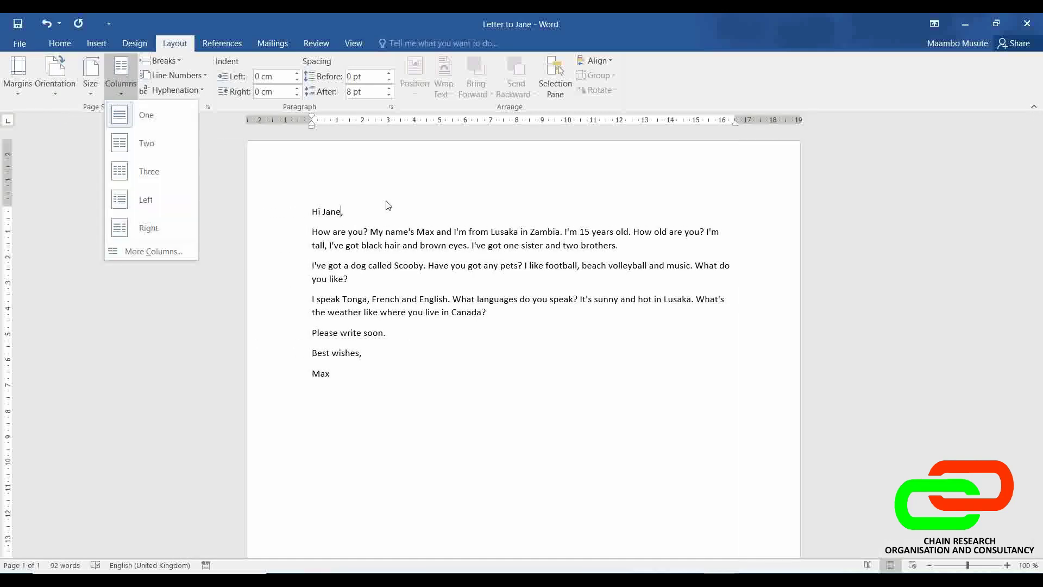
pyautogui.click(452, 264)
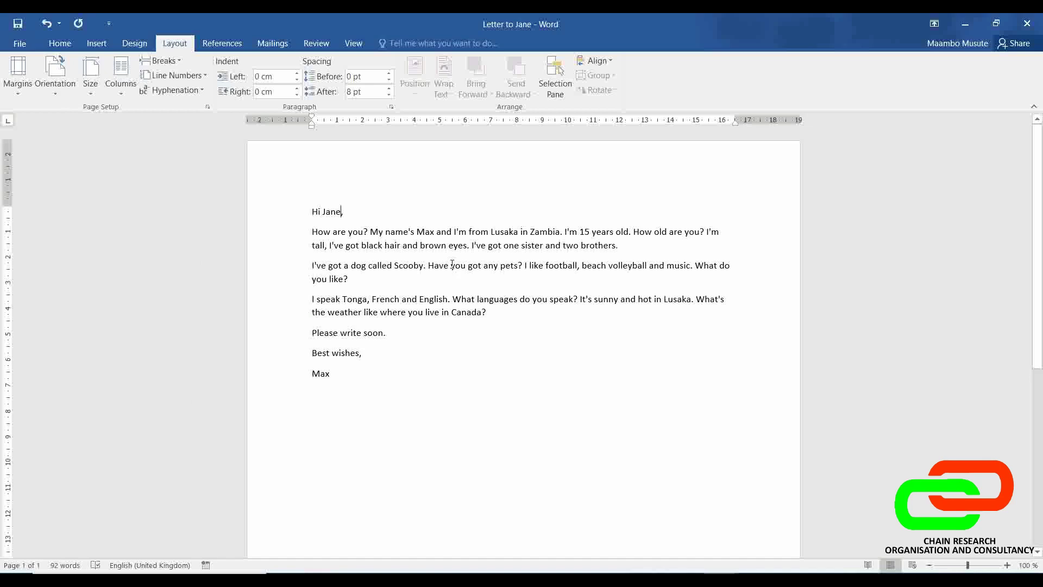
pyautogui.click(121, 90)
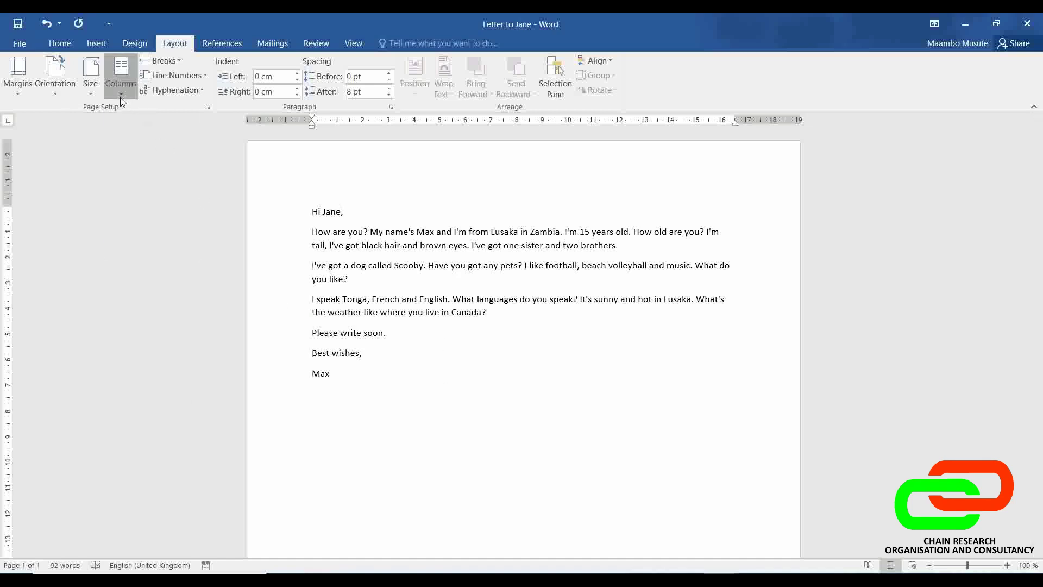
pyautogui.click(142, 144)
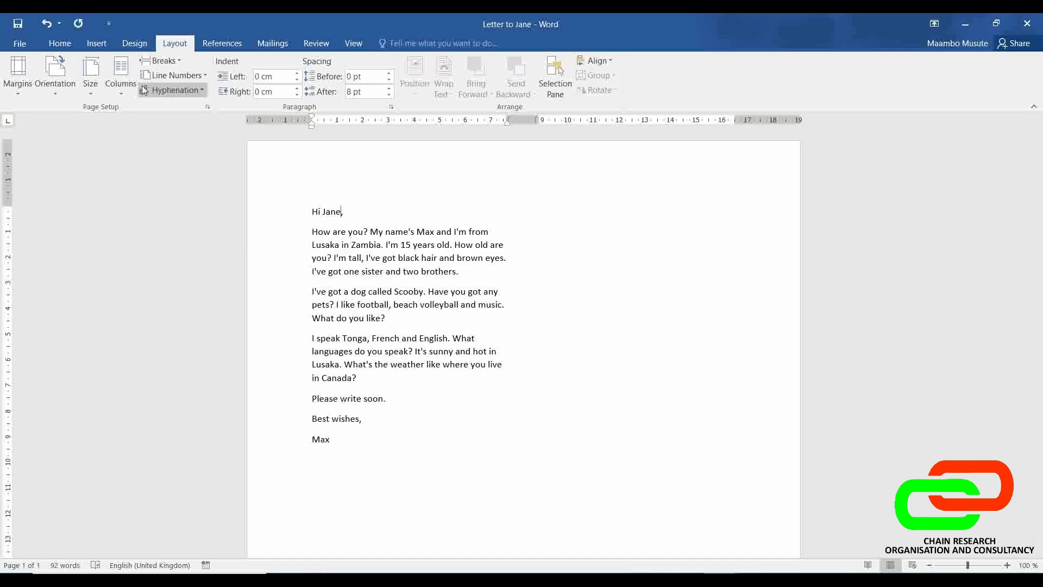
pyautogui.click(126, 88)
pyautogui.click(137, 113)
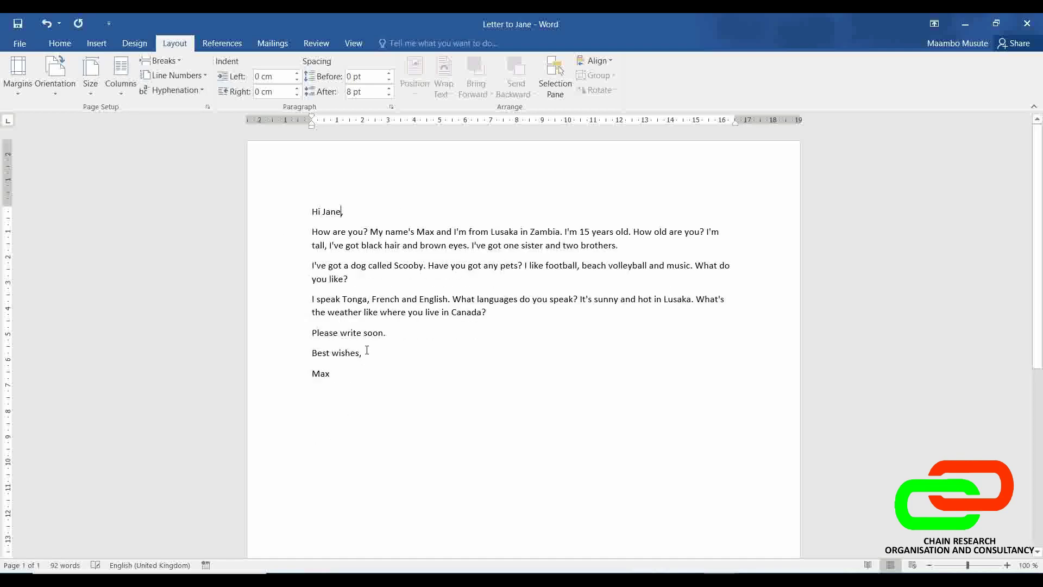
# Copy the entire letter text and paste it three times below the signature to lengthen the document
pyautogui.moveTo(364, 377); pyautogui.dragTo(305, 220)
pyautogui.hotkey('ctrl', 'c')
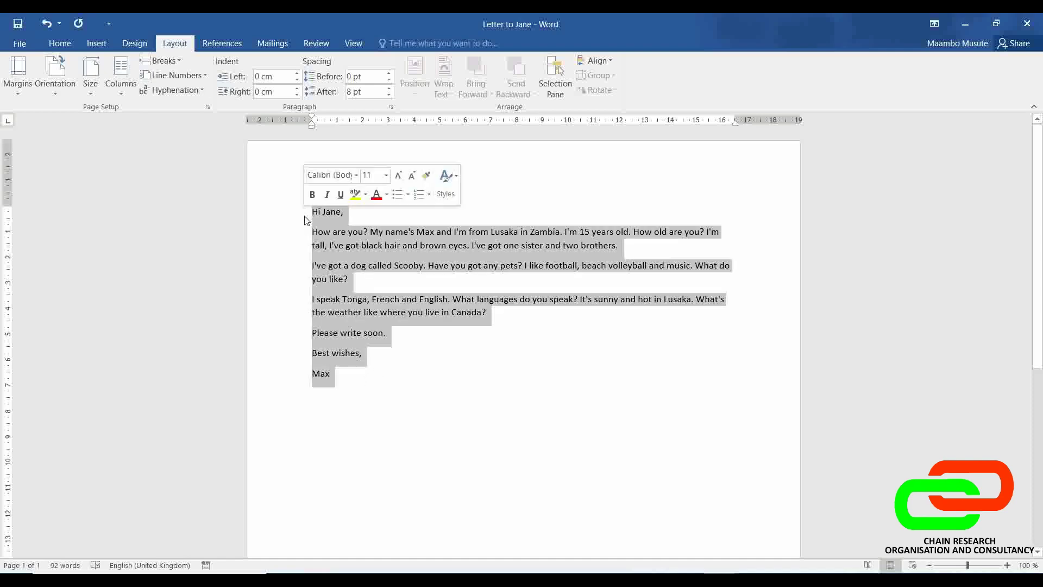
pyautogui.click(383, 387)
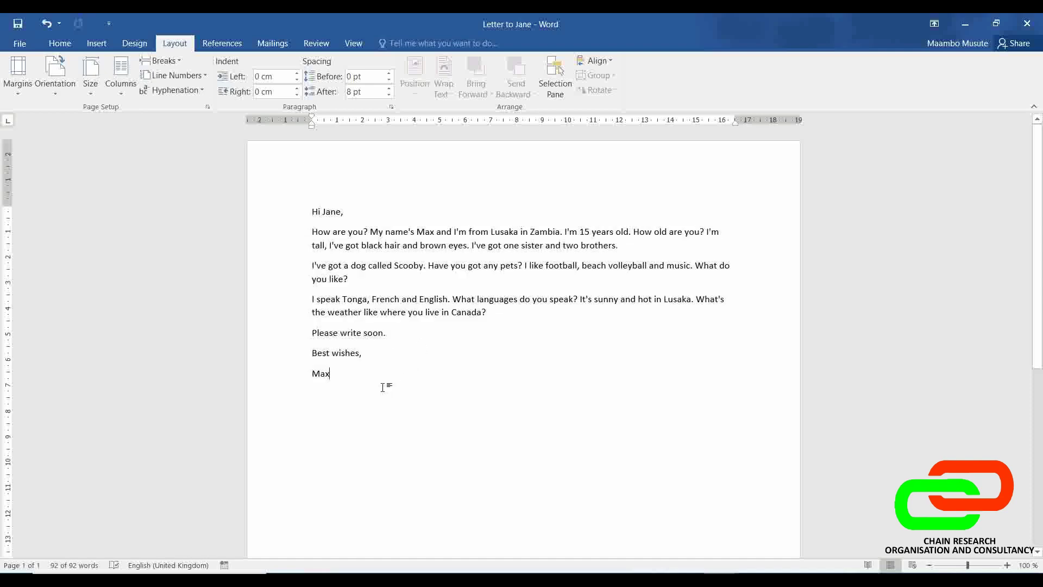
pyautogui.press('Return')
pyautogui.hotkey('ctrl', 'v')
pyautogui.hotkey('ctrl', 'v')
pyautogui.hotkey('ctrl', 'v')
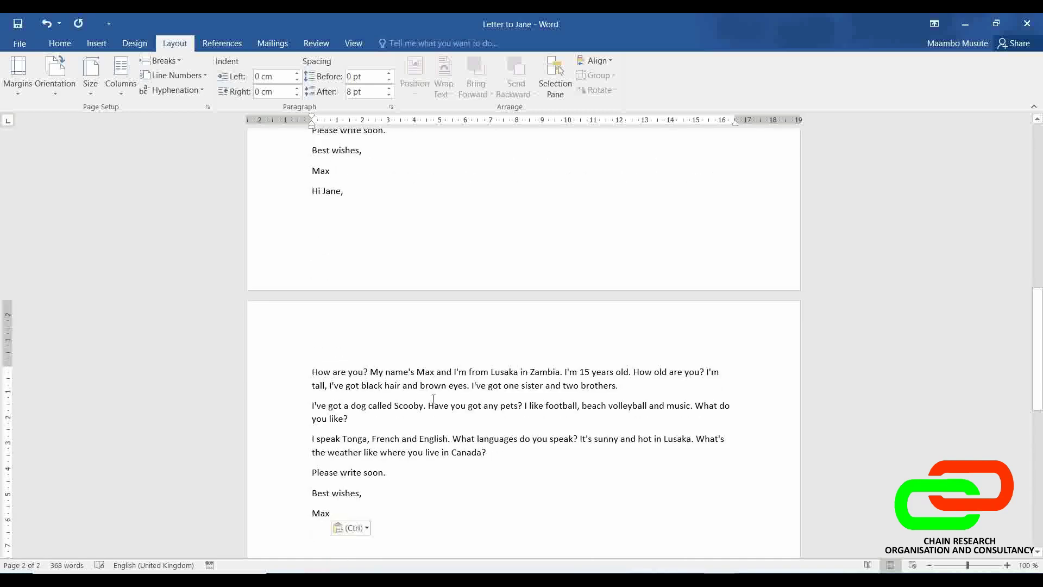
# Delete everything below the greeting line in the last pasted copy of the letter
pyautogui.hotkey('shift', 'Up')
pyautogui.hotkey('shift', 'Up')
pyautogui.hotkey('shift', 'Up')
pyautogui.hotkey('shift', 'Up')
pyautogui.hotkey('shift', 'Up')
pyautogui.hotkey('shift', 'Up')
pyautogui.hotkey('shift', 'Up')
pyautogui.hotkey('shift', 'Up')
pyautogui.hotkey('shift', 'Up')
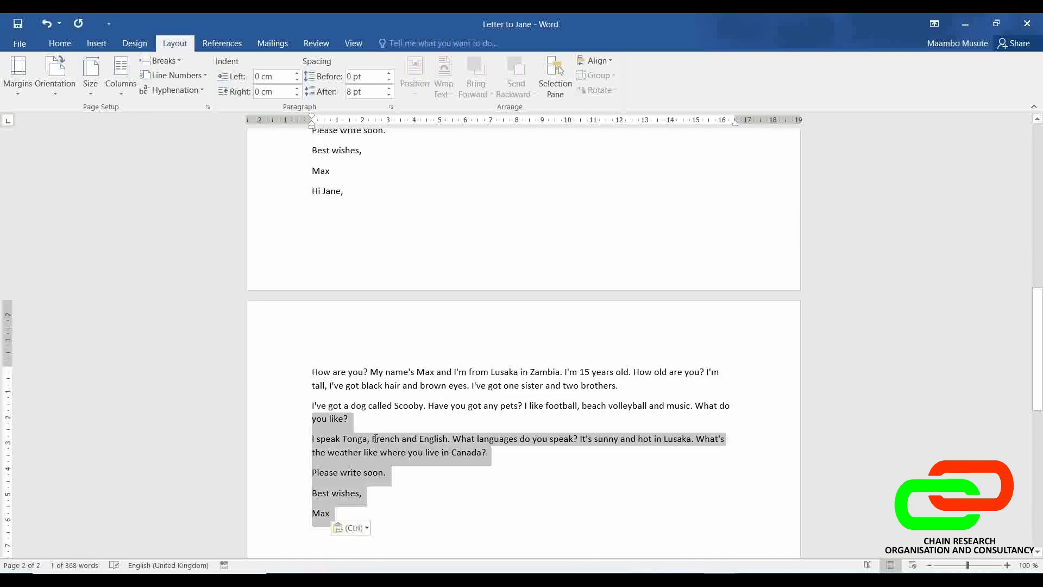
pyautogui.press('Delete')
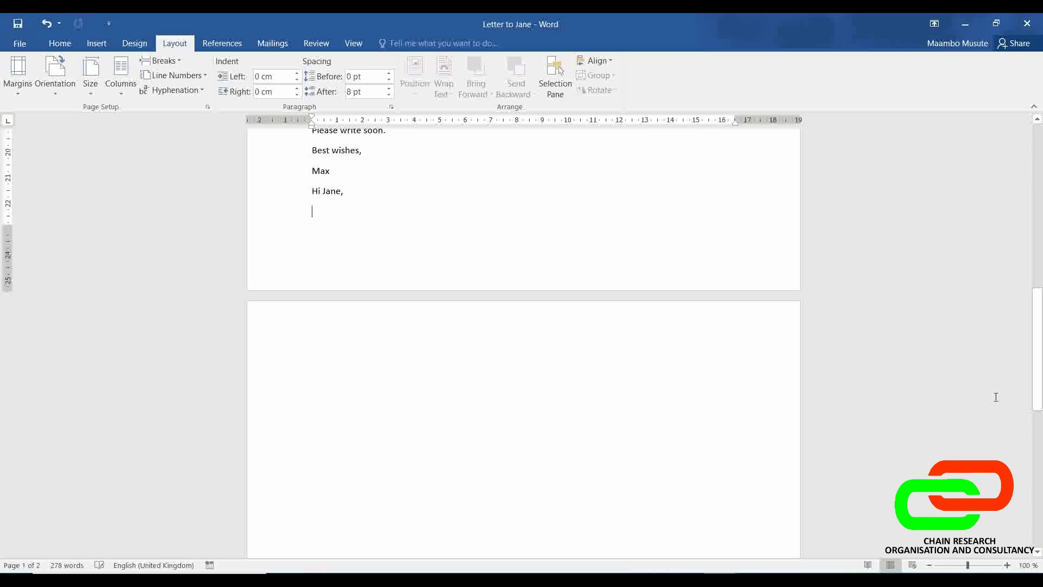
pyautogui.press('BackSpace')
pyautogui.scroll(3, 1038, 402)
pyautogui.scroll(7, 1034, 304)
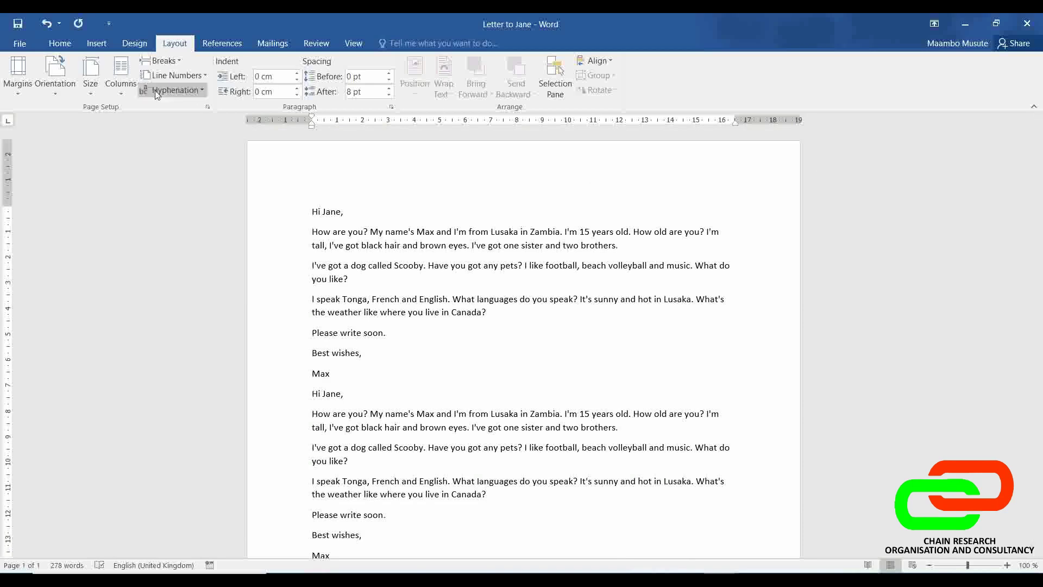
# Try two-column and three-column layouts on the lengthened text and restore the single column
pyautogui.click(125, 87)
pyautogui.click(141, 144)
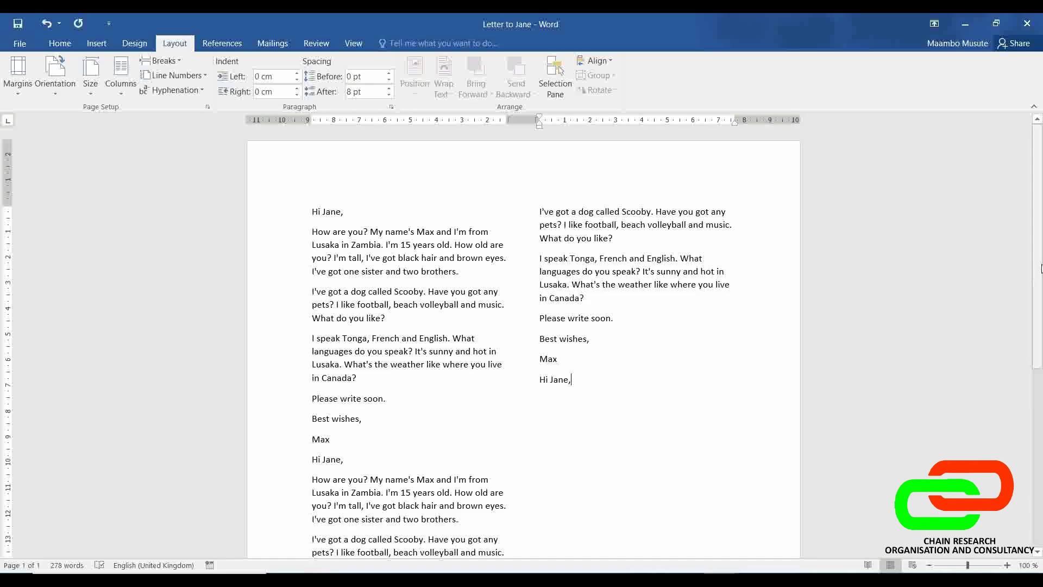
pyautogui.moveTo(1040, 267)
pyautogui.mouseDown()
pyautogui.moveTo(1041, 435)
pyautogui.moveTo(1041, 249)
pyautogui.mouseUp()
pyautogui.click(121, 82)
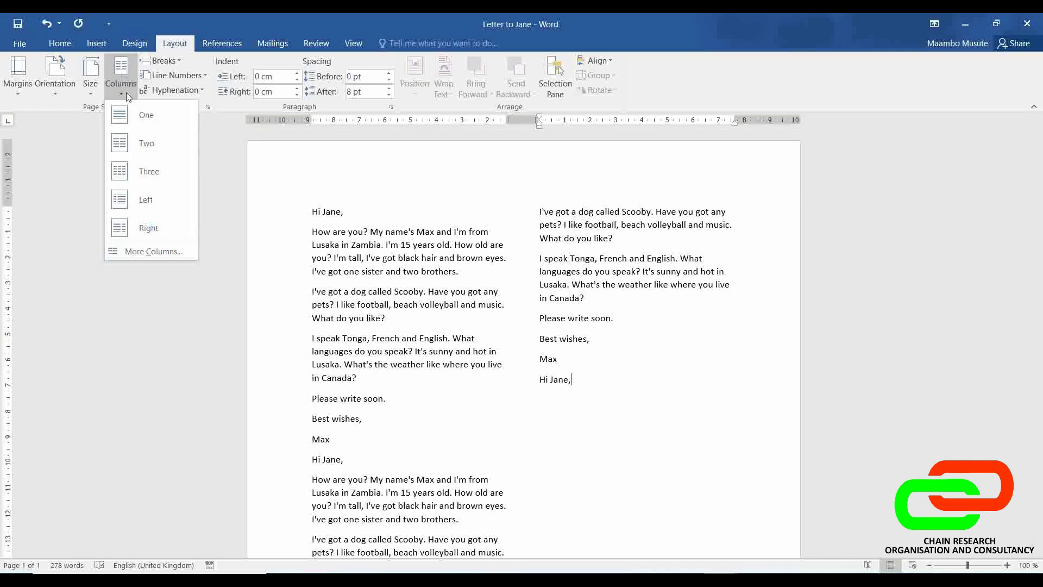
pyautogui.click(146, 173)
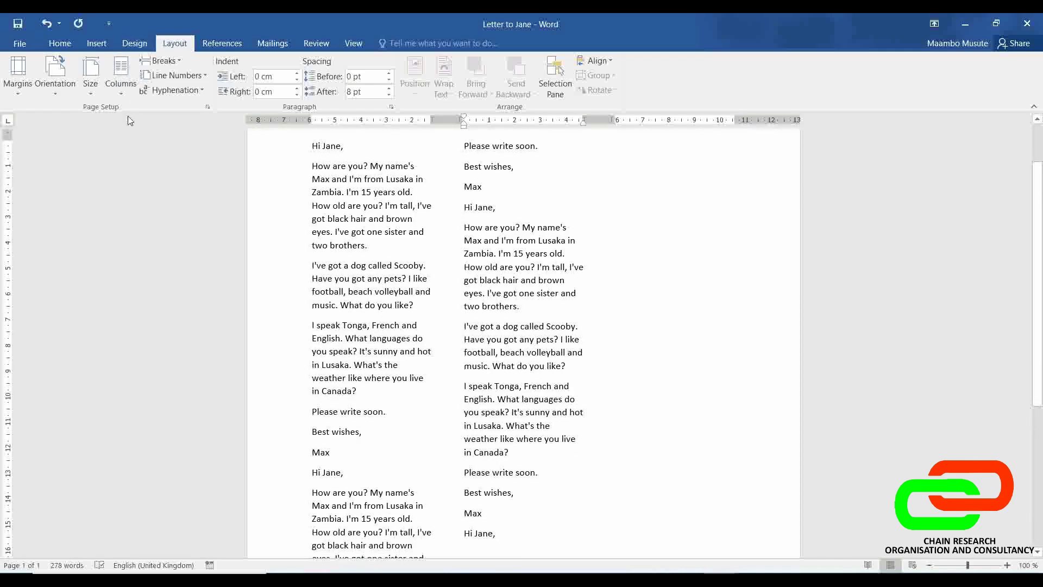
pyautogui.click(120, 88)
pyautogui.click(146, 113)
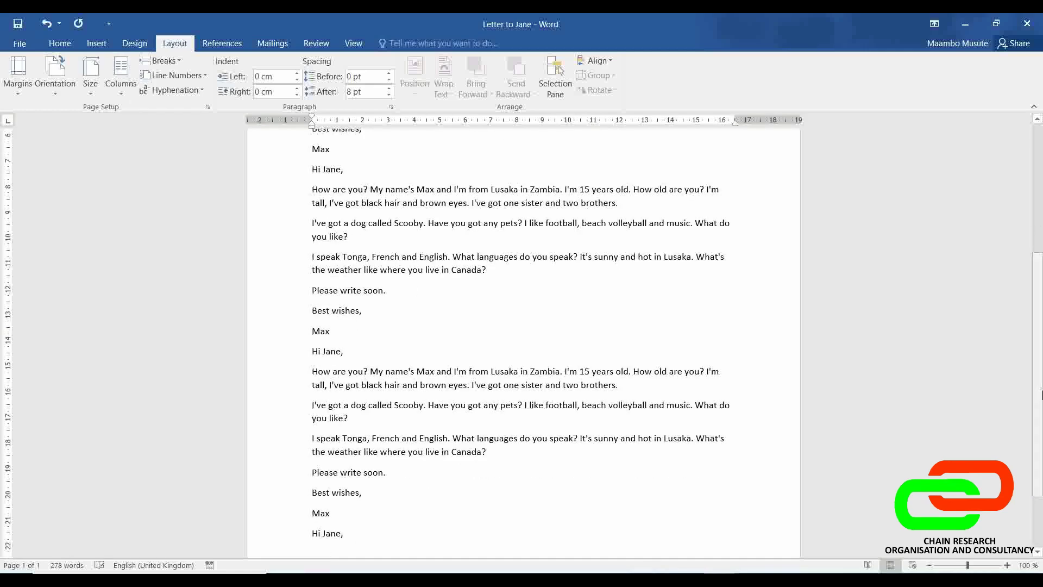
# Delete all the duplicated letter text below the original signature
pyautogui.moveTo(1040, 395); pyautogui.dragTo(1024, 235)
pyautogui.moveTo(313, 390); pyautogui.dragTo(326, 565)
pyautogui.press('Delete')
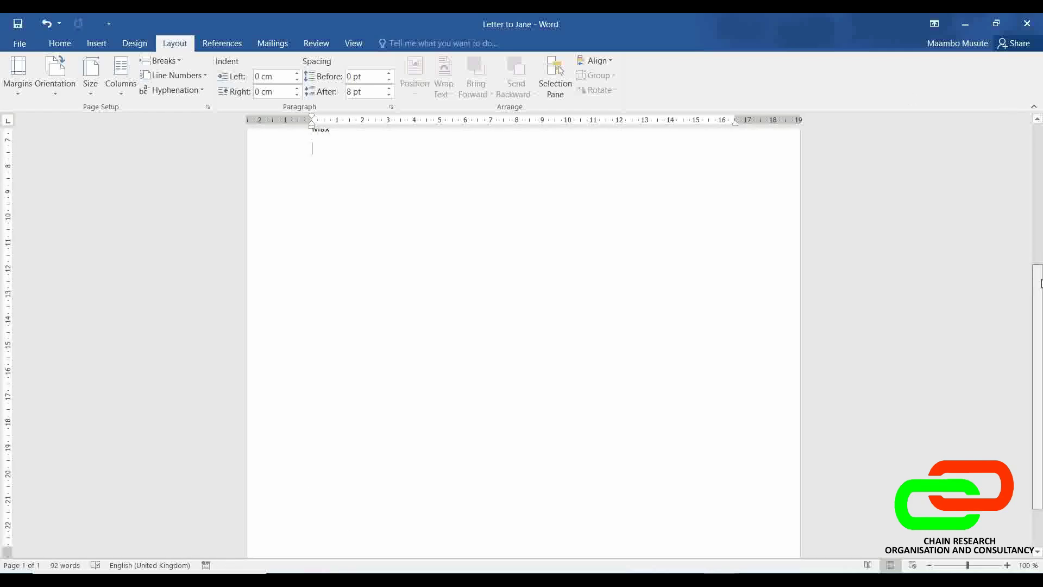
pyautogui.scroll(8, 1041, 251)
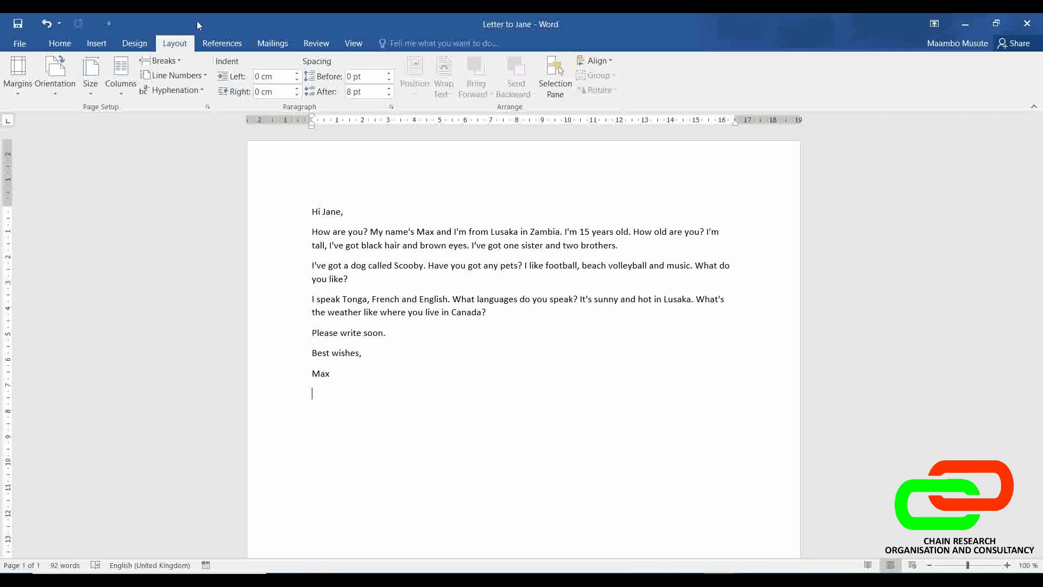
# Examine the table of contents styles and the References, Mailings, Review and View commands without changing the letter
pyautogui.click(210, 43)
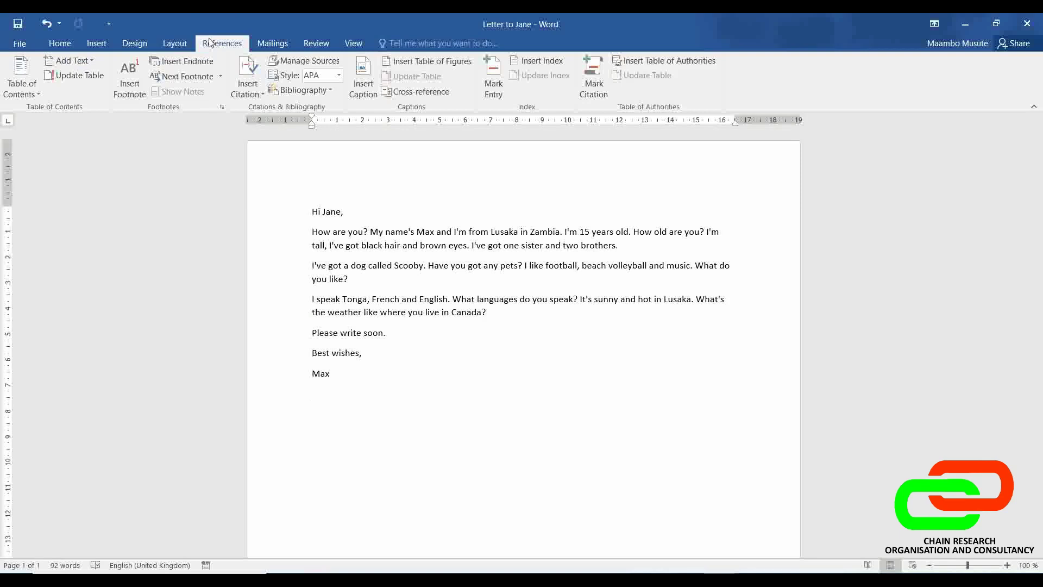
pyautogui.click(31, 86)
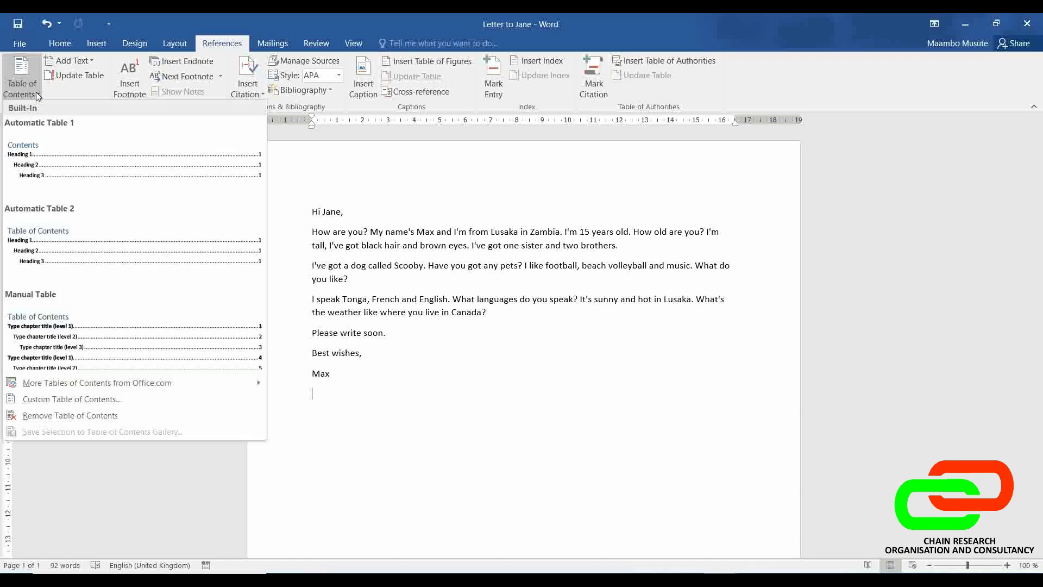
pyautogui.click(90, 97)
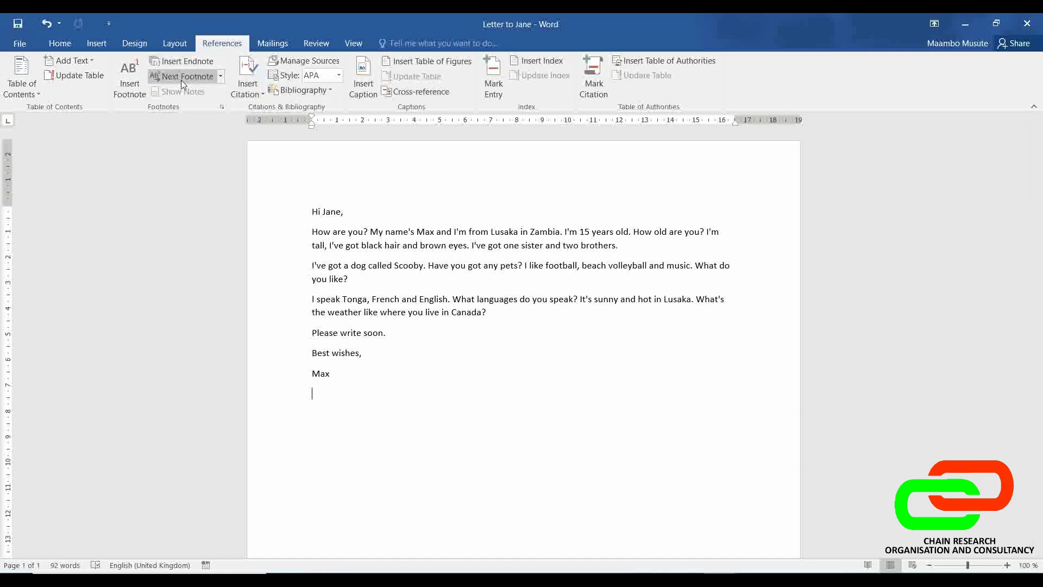
pyautogui.click(287, 43)
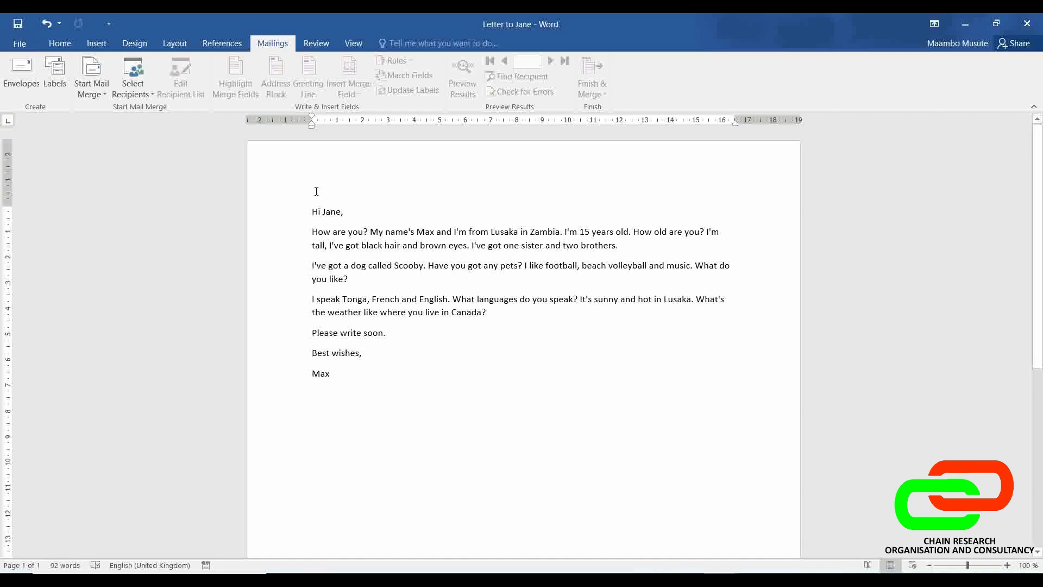
pyautogui.click(318, 45)
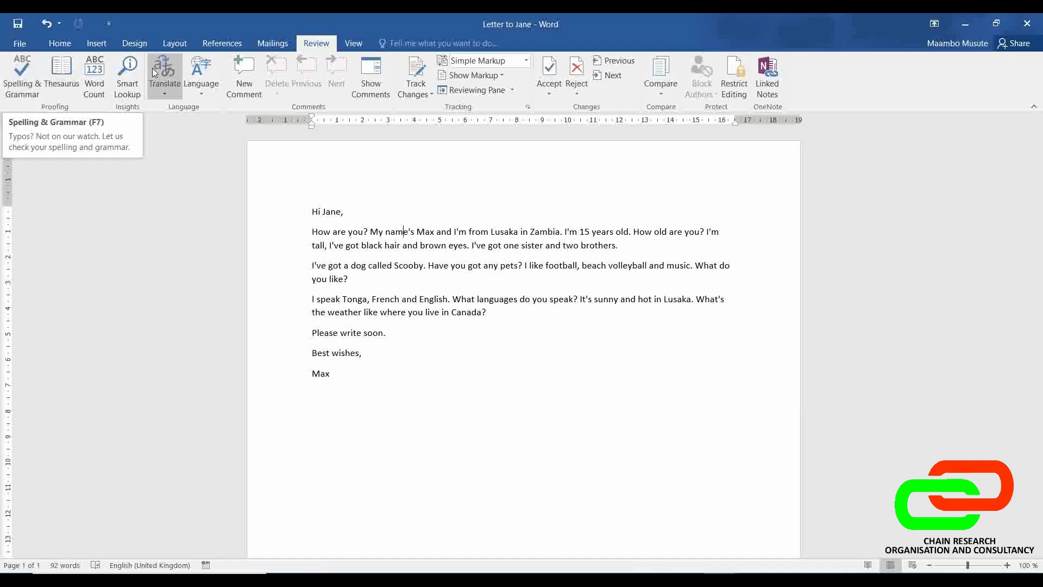
pyautogui.click(356, 47)
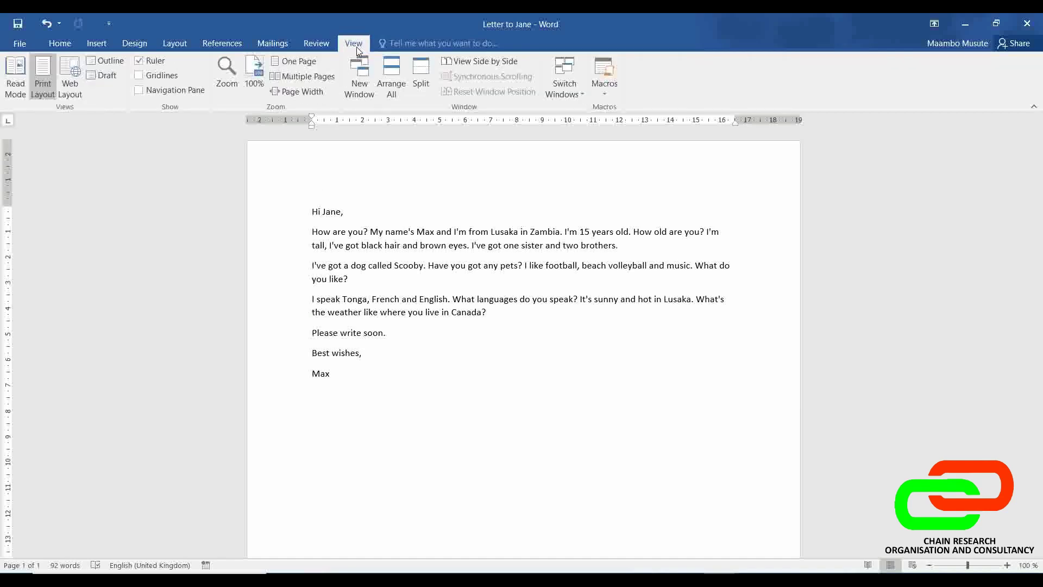
# Change the font of the whole letter to Lucida Calligraphy
pyautogui.click(64, 48)
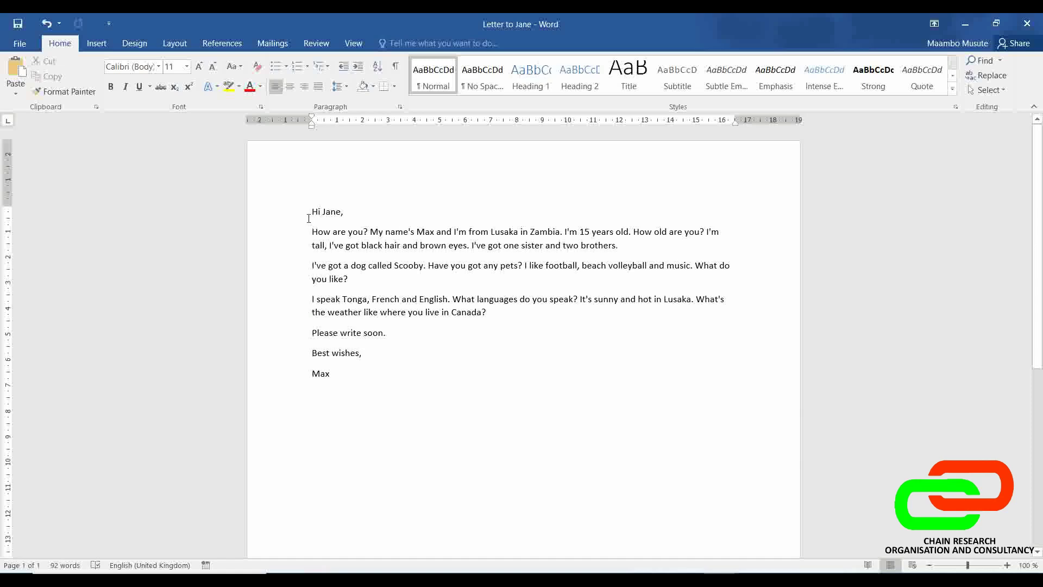
pyautogui.moveTo(339, 383); pyautogui.dragTo(312, 211)
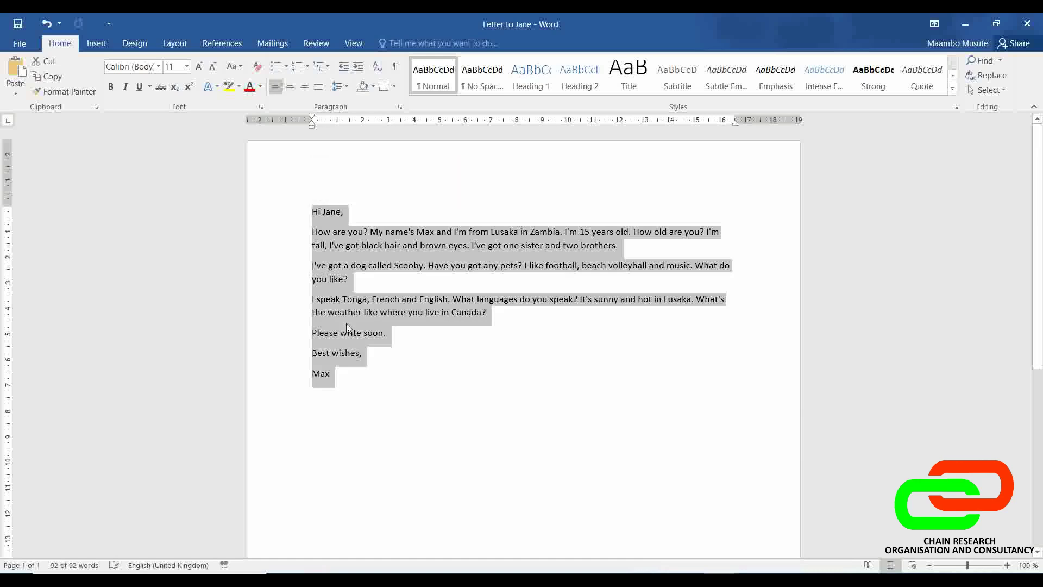
pyautogui.click(354, 359)
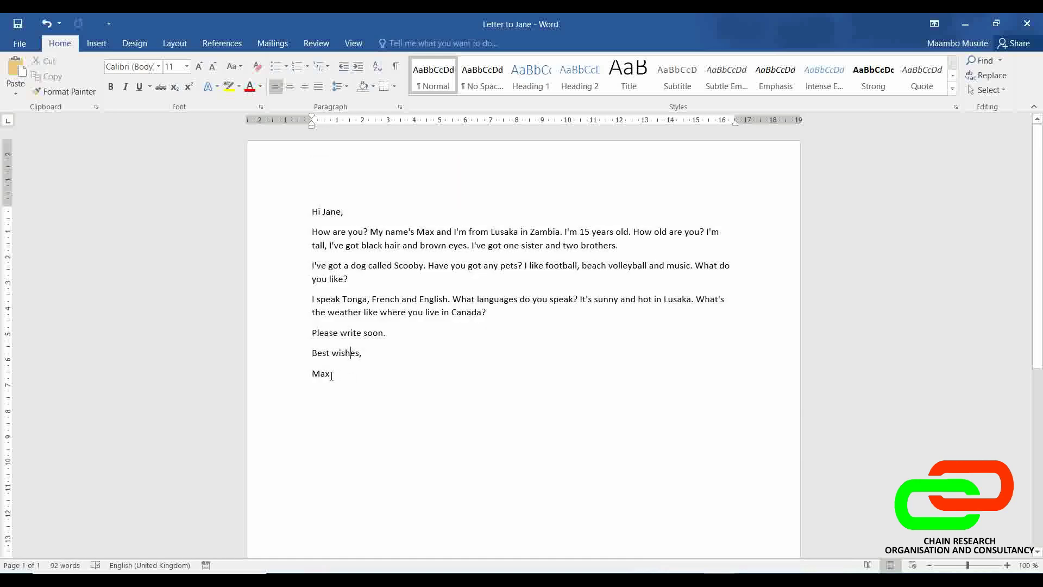
pyautogui.moveTo(332, 376); pyautogui.dragTo(300, 209)
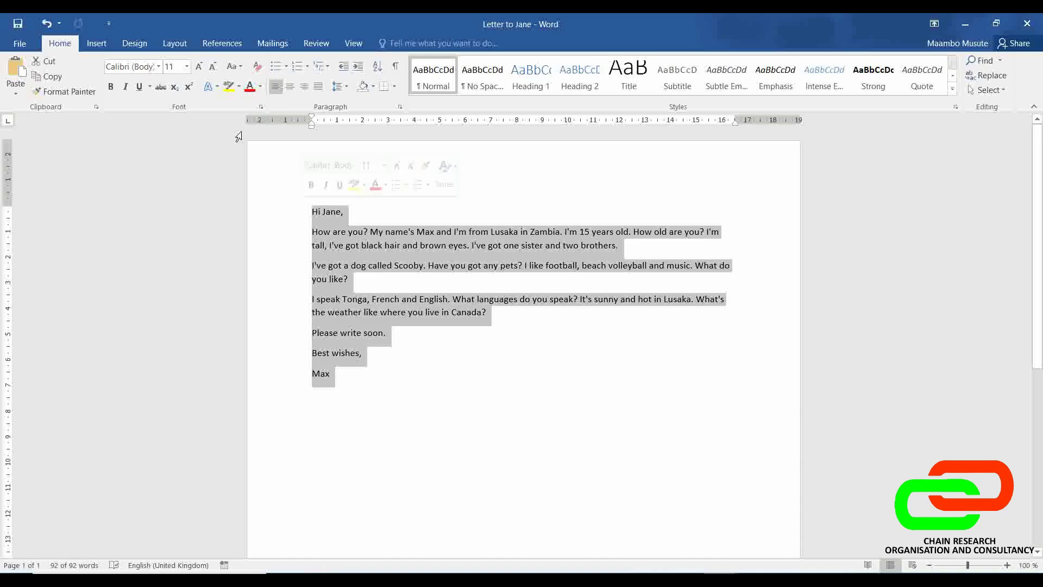
pyautogui.click(159, 67)
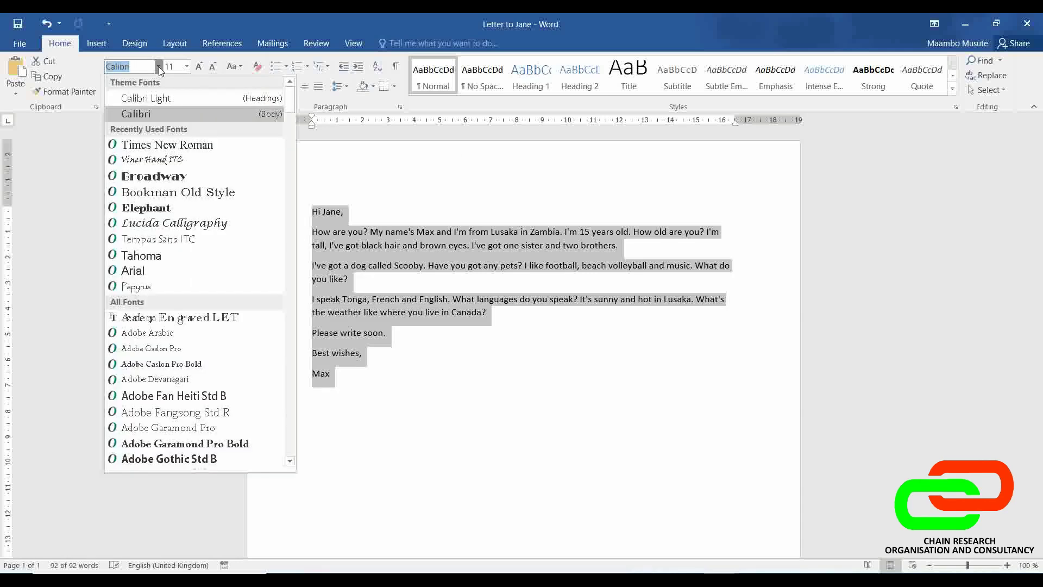
pyautogui.moveTo(290, 106)
pyautogui.mouseDown()
pyautogui.moveTo(292, 463)
pyautogui.moveTo(289, 93)
pyautogui.mouseUp()
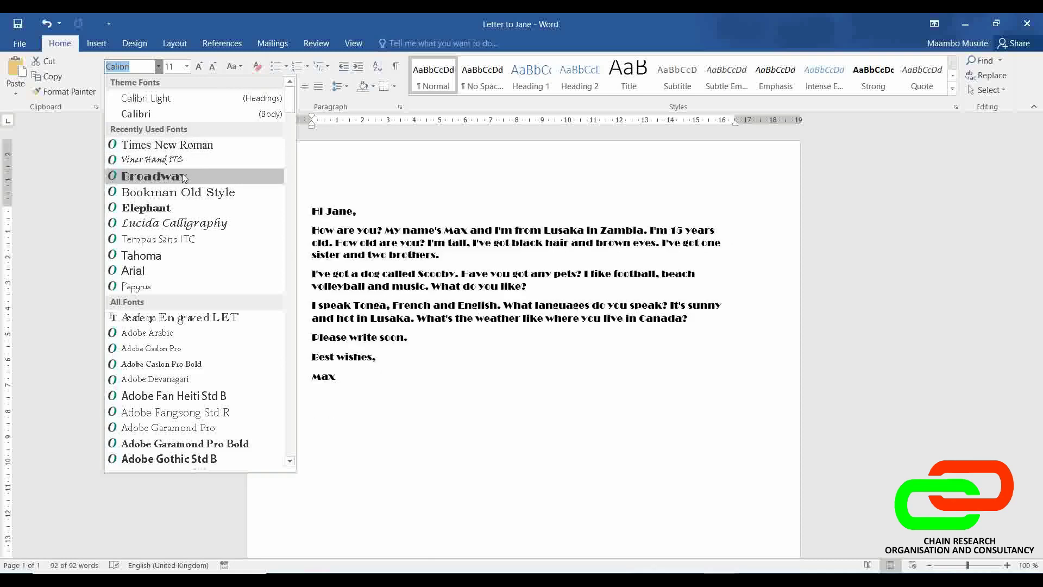
pyautogui.click(187, 225)
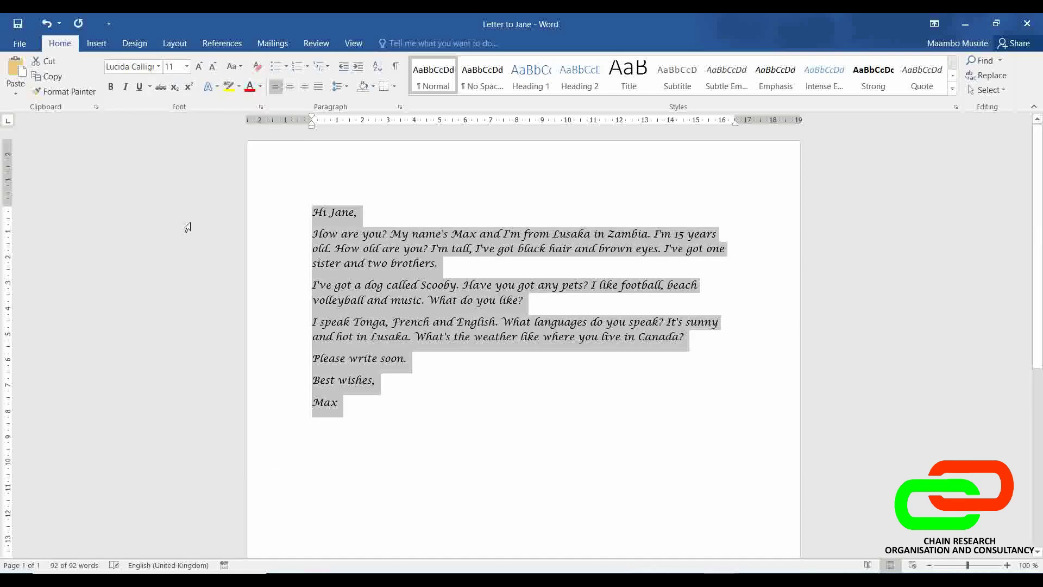
pyautogui.click(420, 418)
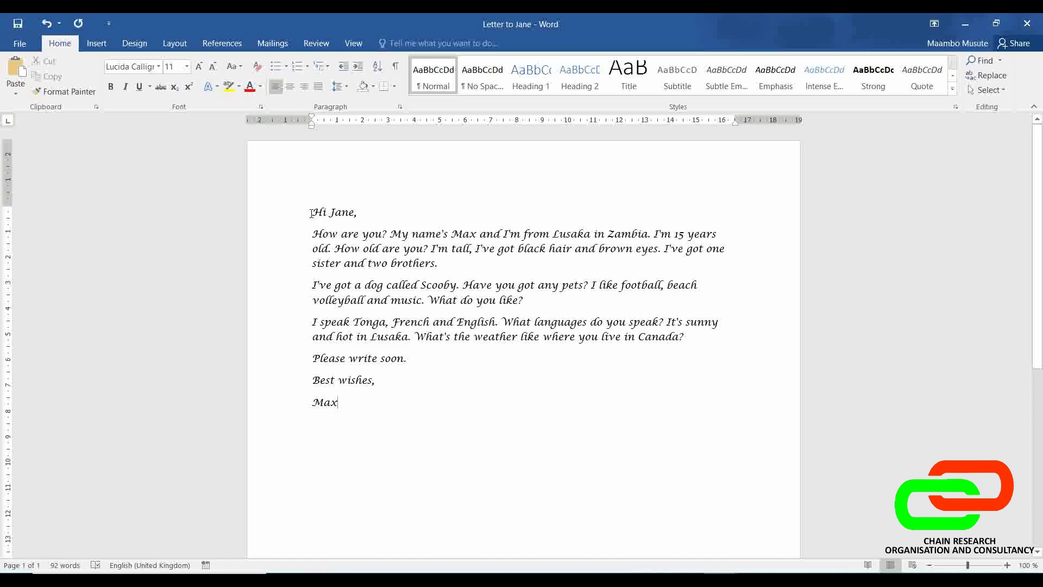
# Colour all the letter text with the standard green font colour
pyautogui.moveTo(311, 213); pyautogui.dragTo(382, 441)
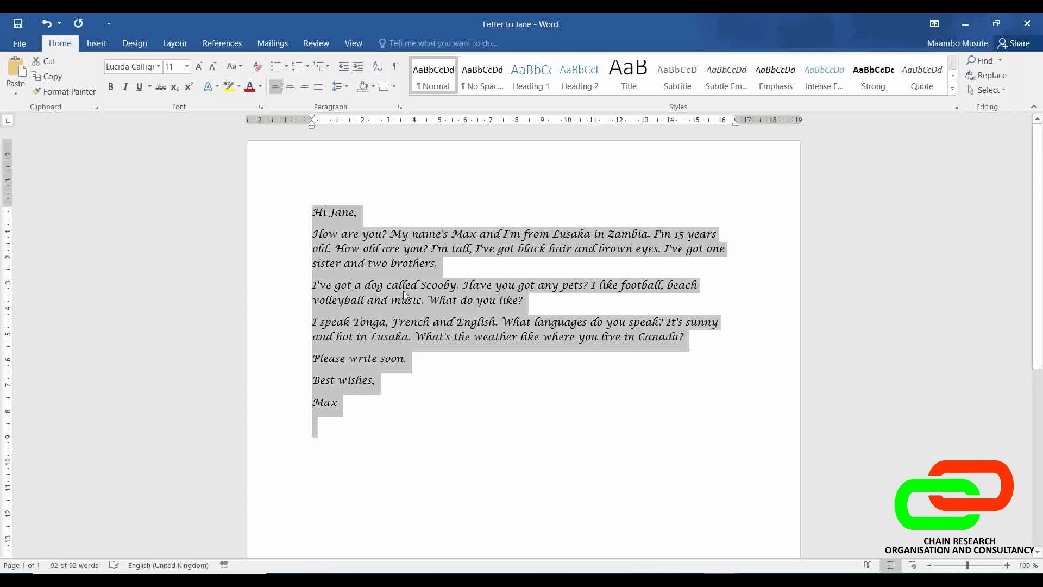
pyautogui.click(259, 91)
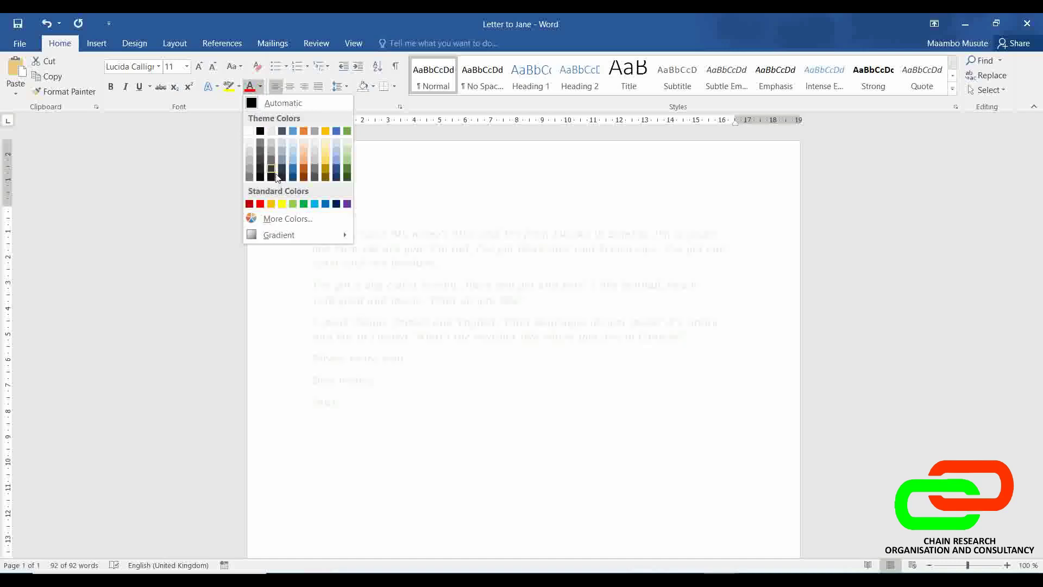
pyautogui.click(303, 205)
pyautogui.click(380, 435)
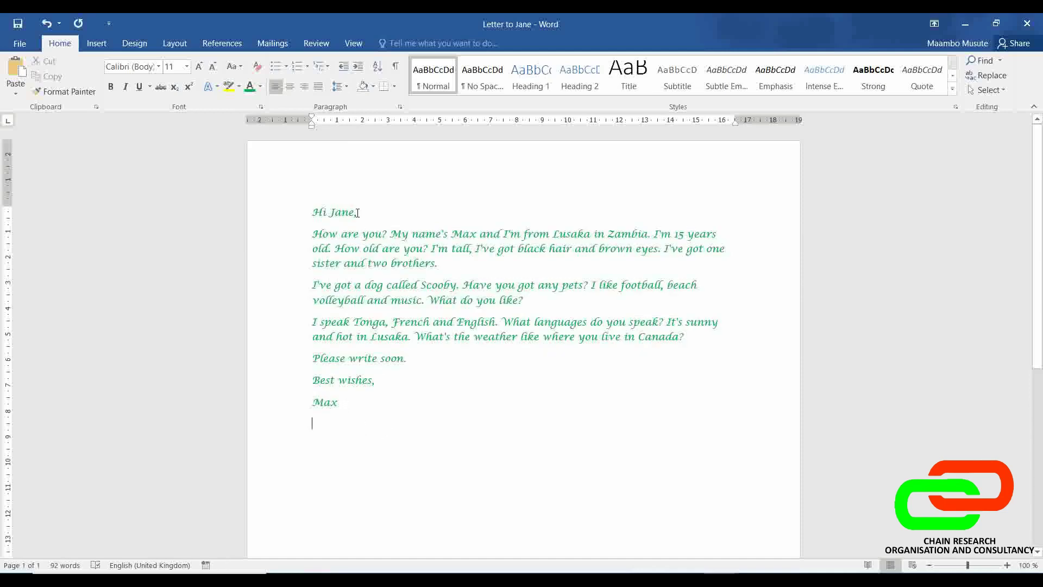
# Make the greeting words bold and italicize all the text below the greeting line
pyautogui.moveTo(354, 212); pyautogui.dragTo(315, 209)
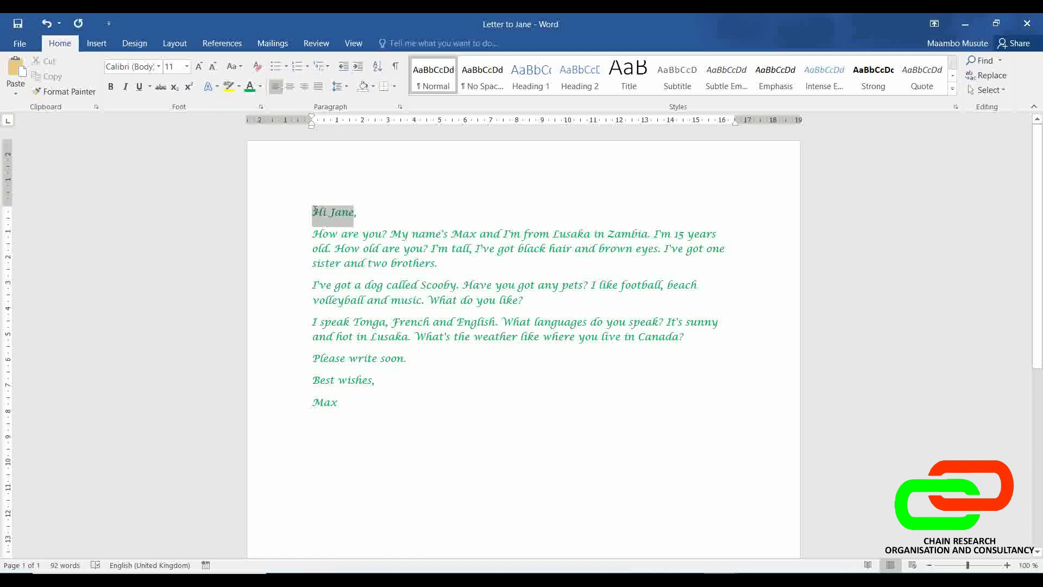
pyautogui.click(111, 86)
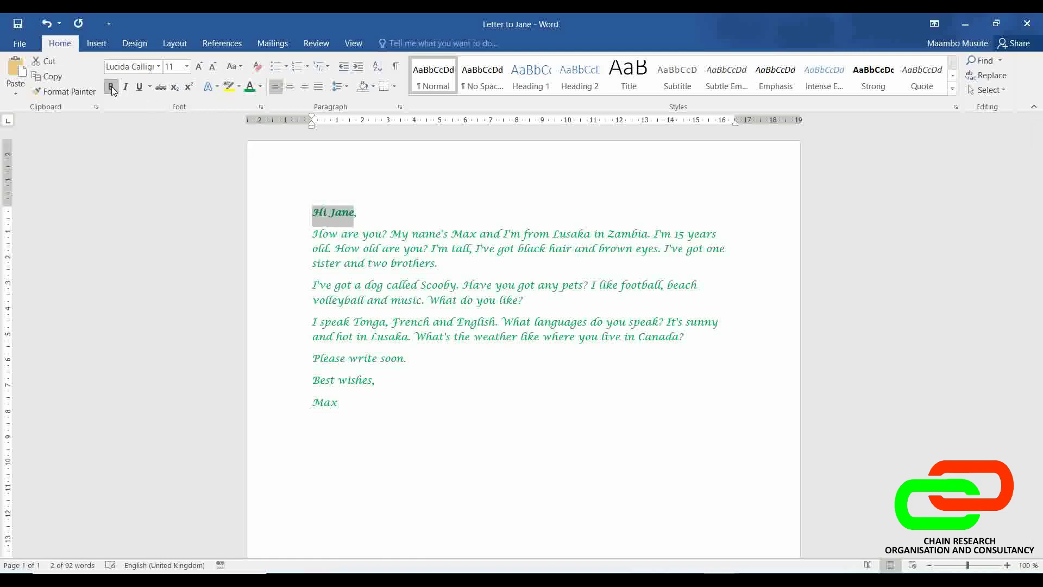
pyautogui.click(357, 299)
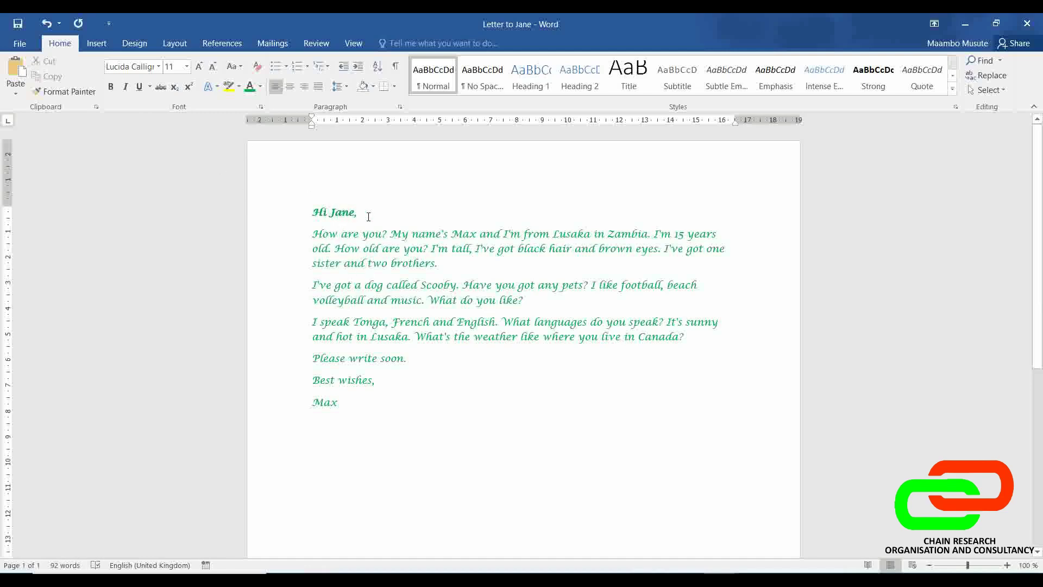
pyautogui.moveTo(313, 233); pyautogui.dragTo(342, 402)
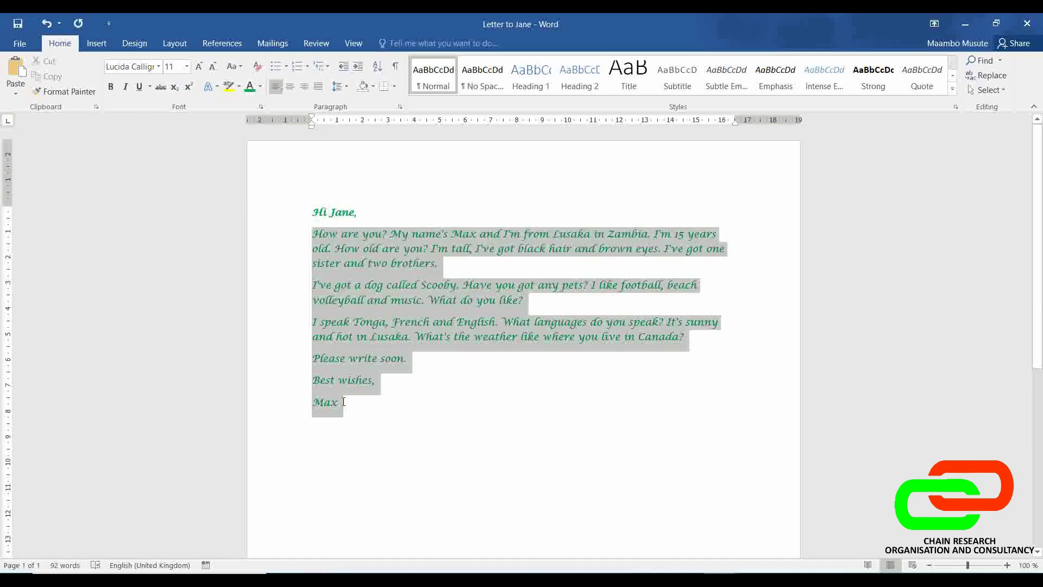
pyautogui.click(125, 85)
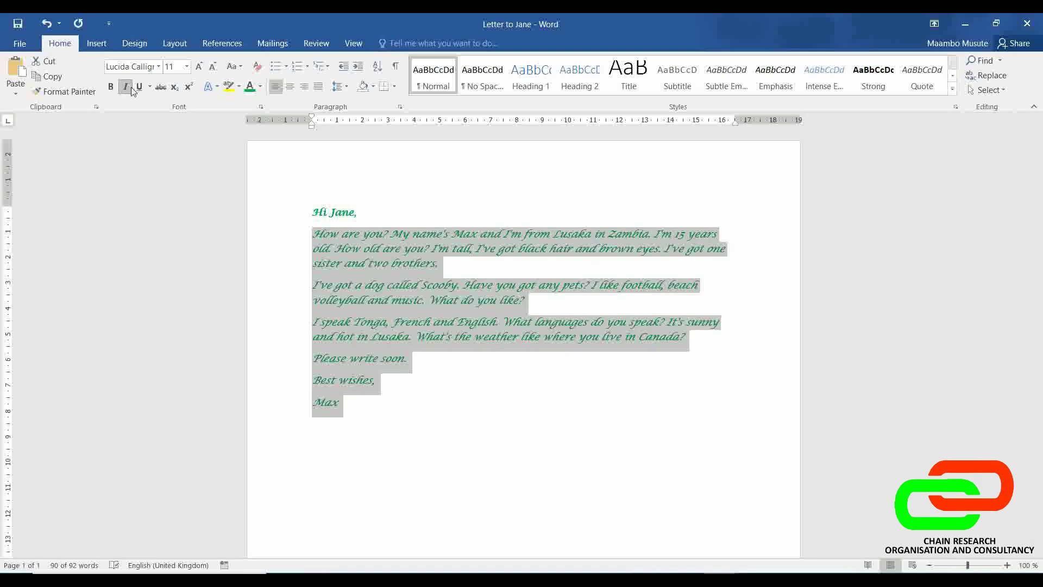
pyautogui.click(340, 218)
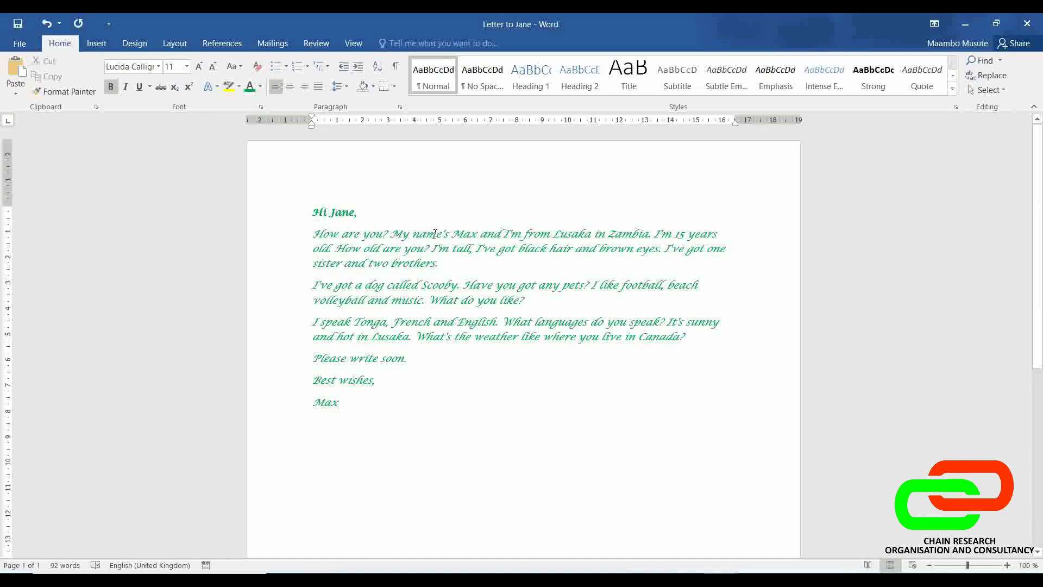
# Underline the words in the first paragraph where the writer states his name
pyautogui.moveTo(391, 234); pyautogui.dragTo(477, 234)
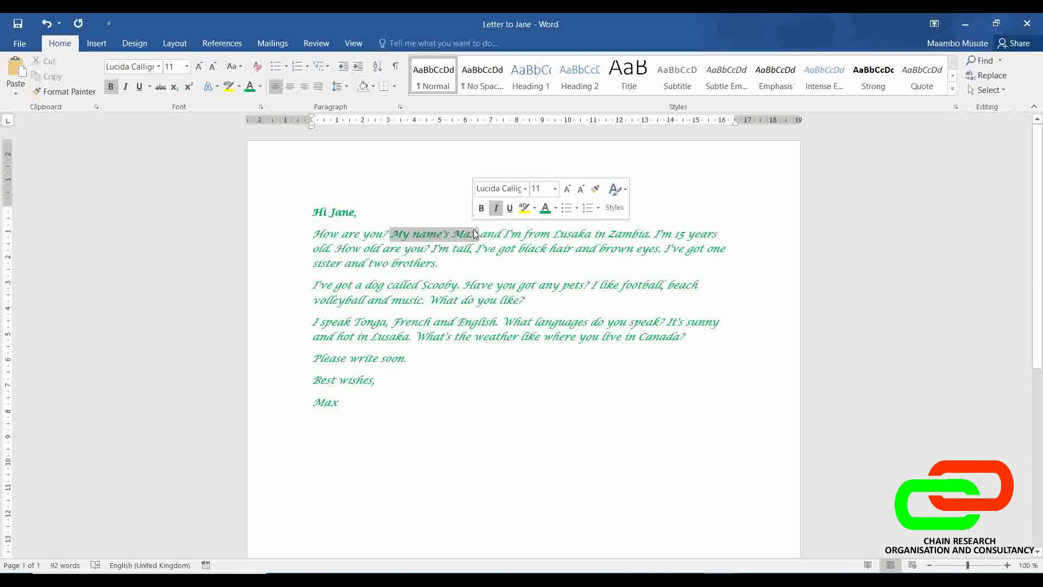
pyautogui.click(139, 88)
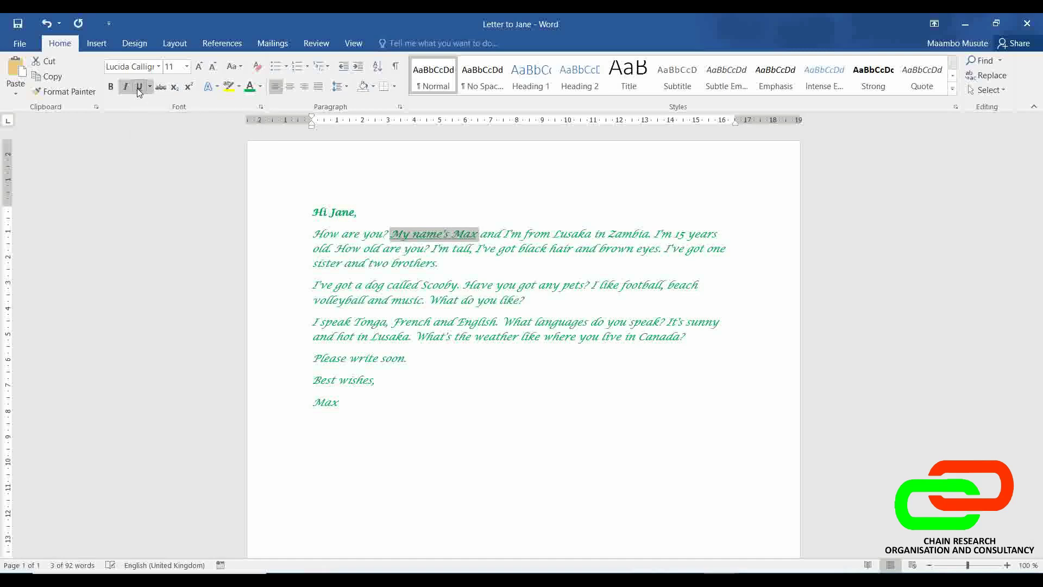
pyautogui.click(544, 452)
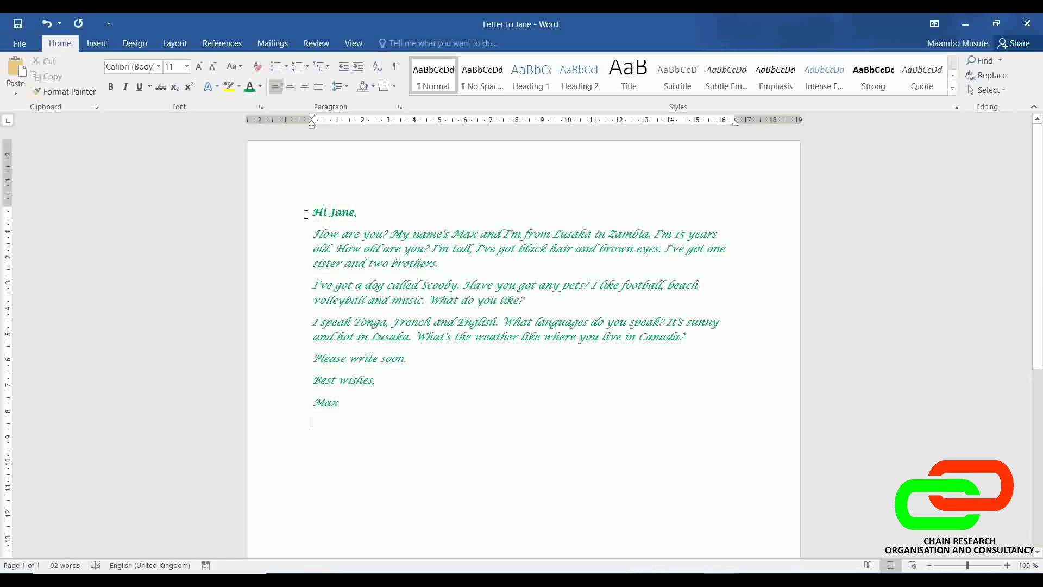
# Set the font size of the whole letter to 20
pyautogui.click(409, 302)
pyautogui.moveTo(344, 403); pyautogui.dragTo(312, 197)
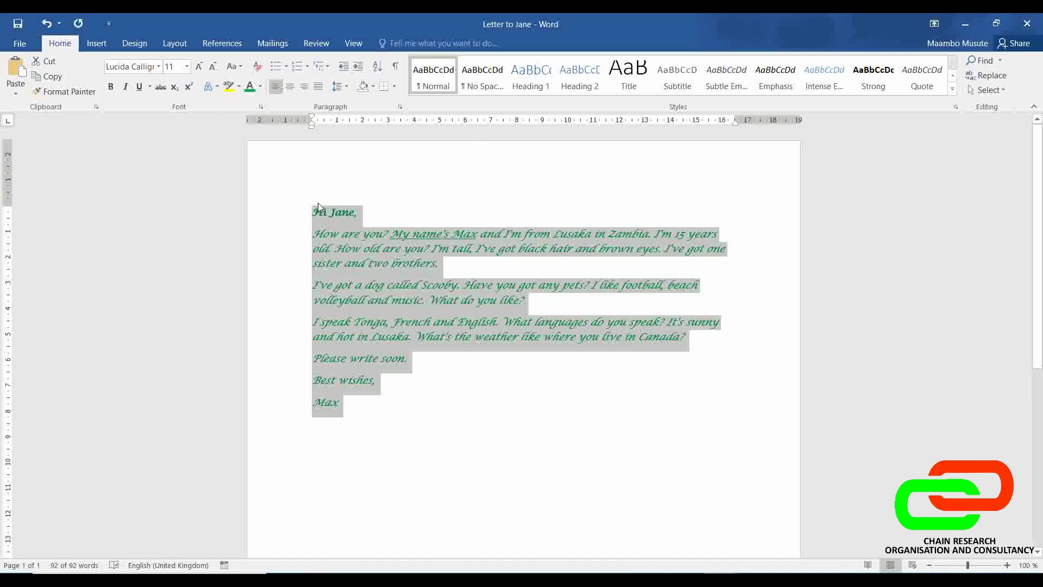
pyautogui.click(187, 66)
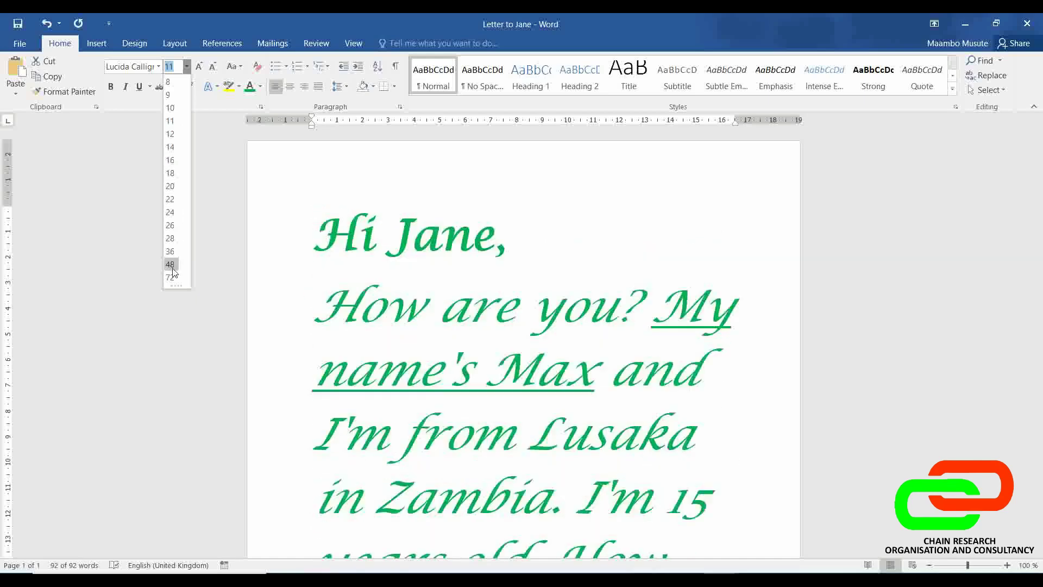
pyautogui.click(172, 67)
pyautogui.press('BackSpace')
pyautogui.press('BackSpace')
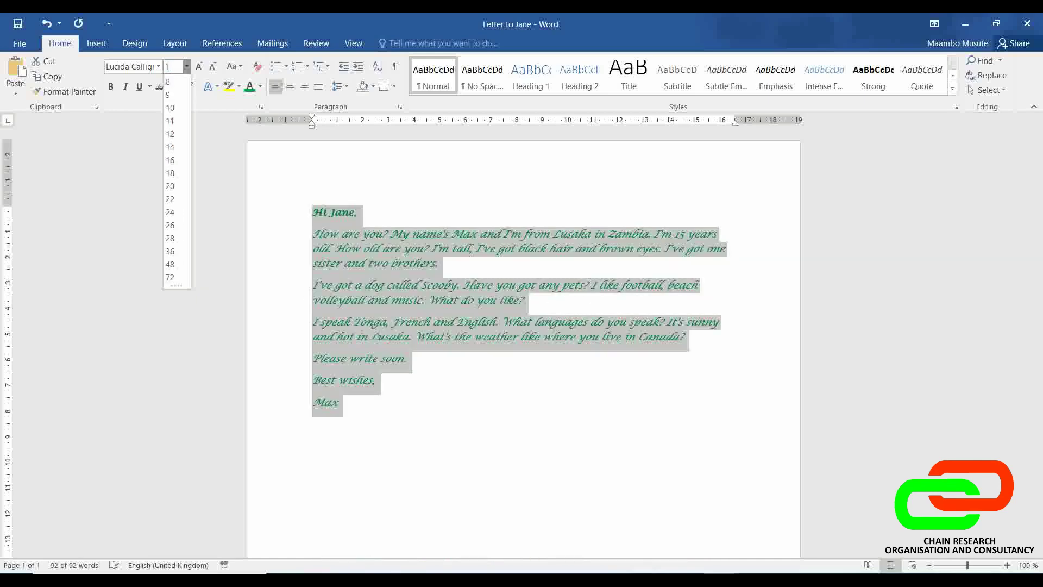
pyautogui.write('20')
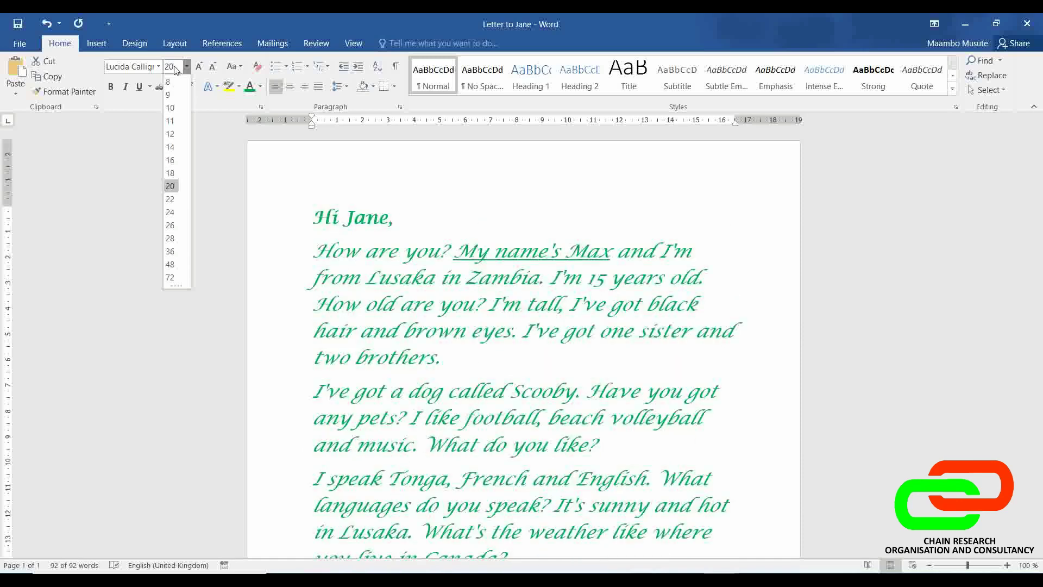
pyautogui.press('Return')
# Set the font size of the whole letter to 13
pyautogui.hotkey('ctrl', 'a')
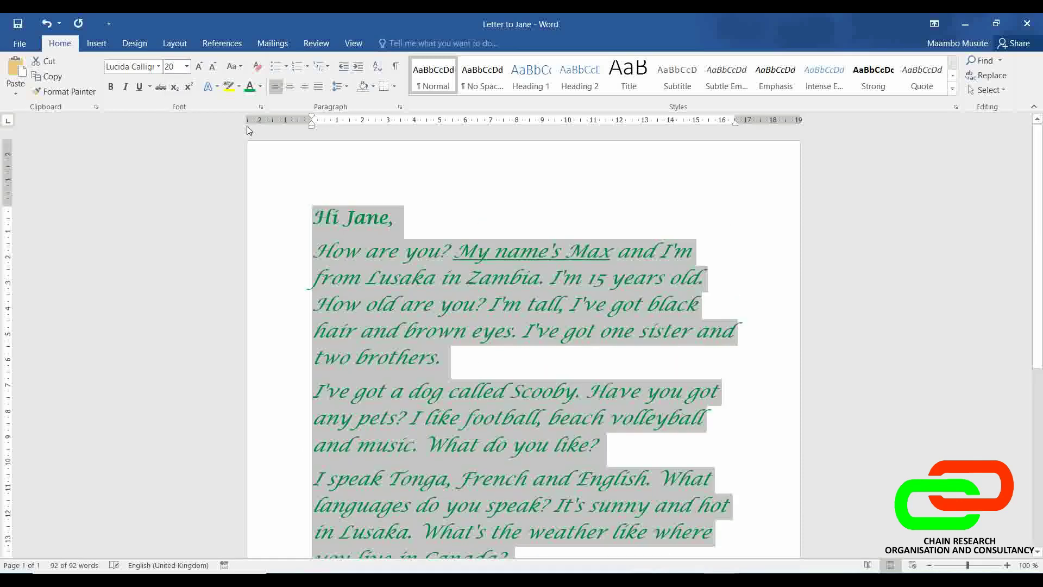
pyautogui.click(186, 67)
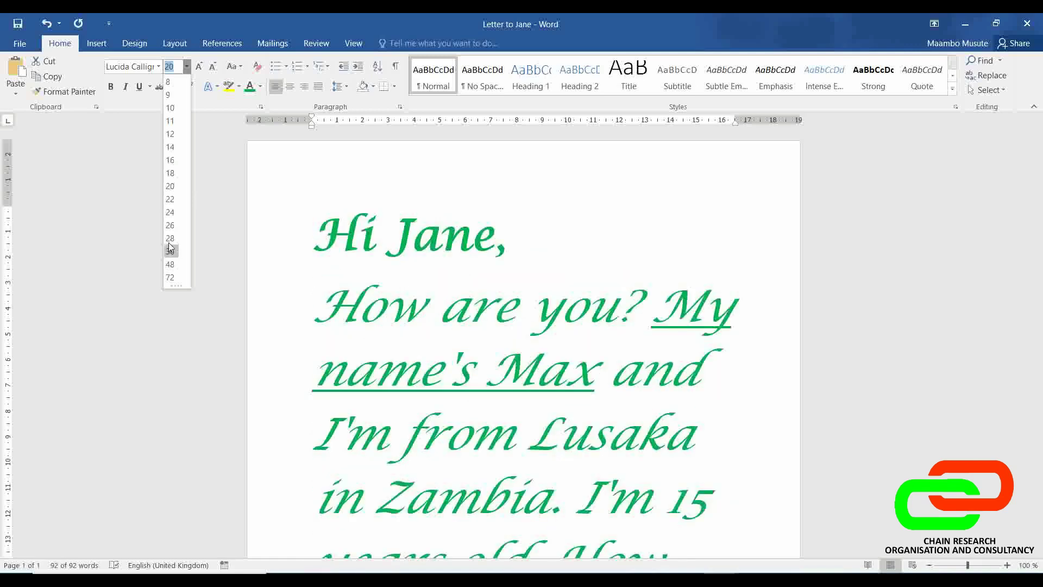
pyautogui.write('13')
pyautogui.press('Return')
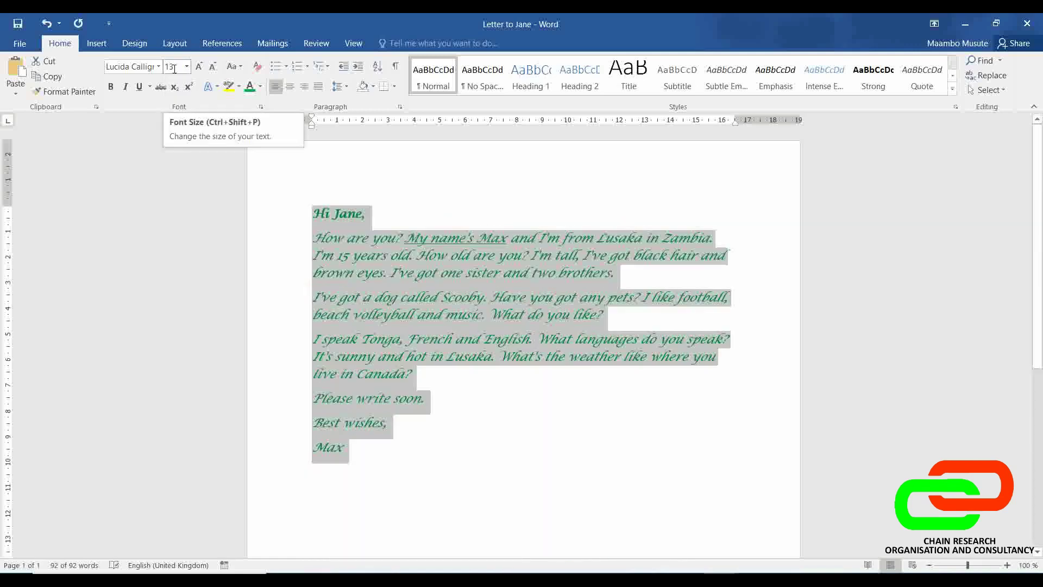
pyautogui.click(487, 301)
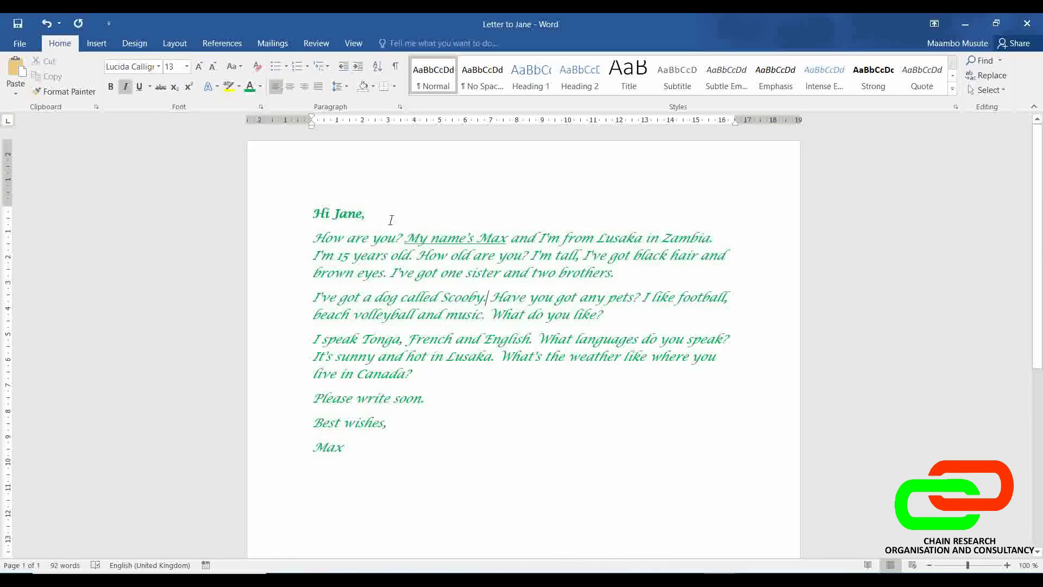
# Convert the entire letter text to all capitals
pyautogui.hotkey('ctrl', 'a')
pyautogui.hotkey('ctrl', 'shift', 'a')
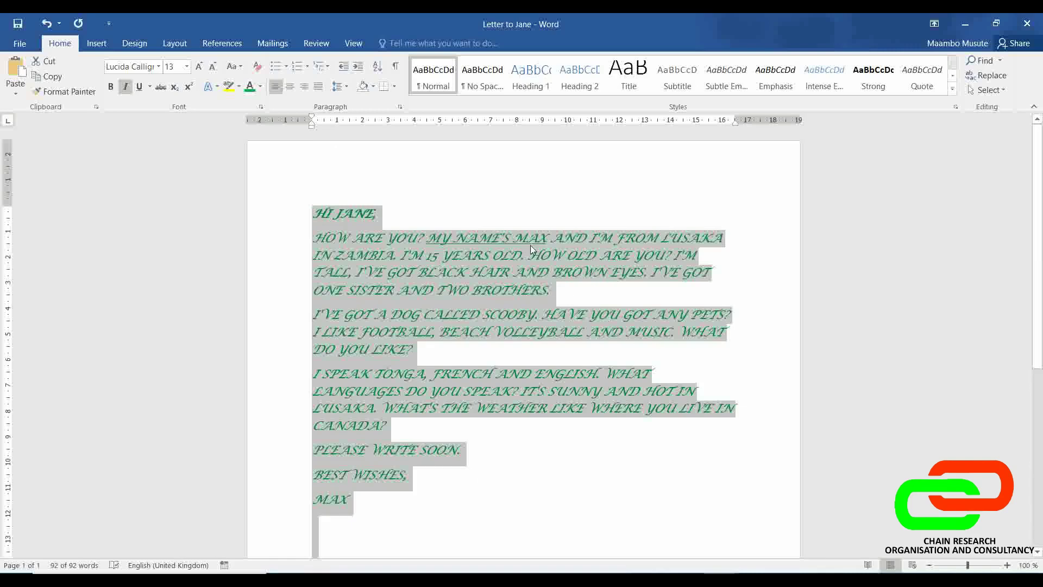
# Try centred, right-aligned and justified alignment on the whole letter and restore left alignment
pyautogui.click(290, 87)
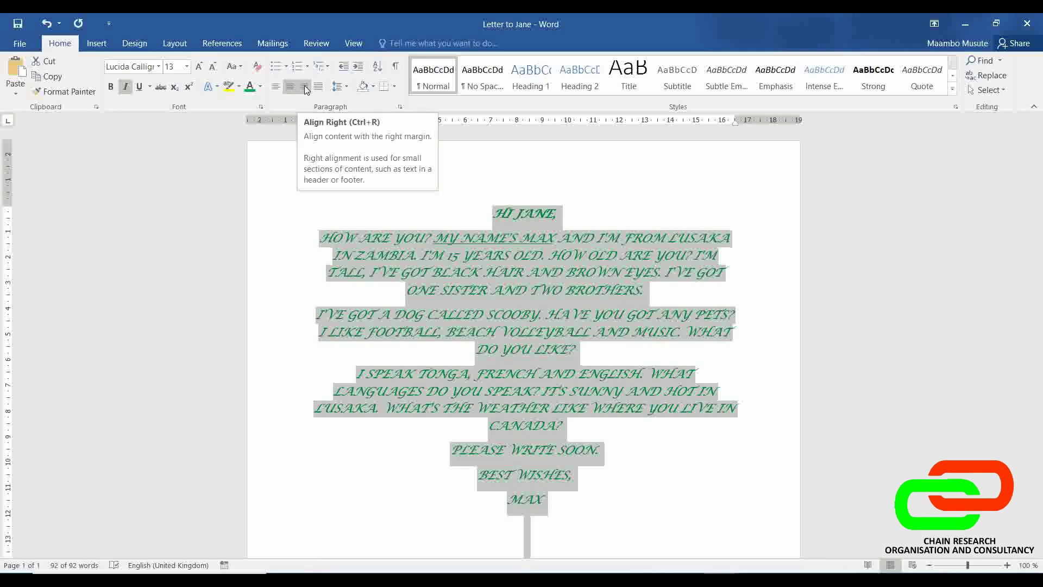
pyautogui.click(305, 87)
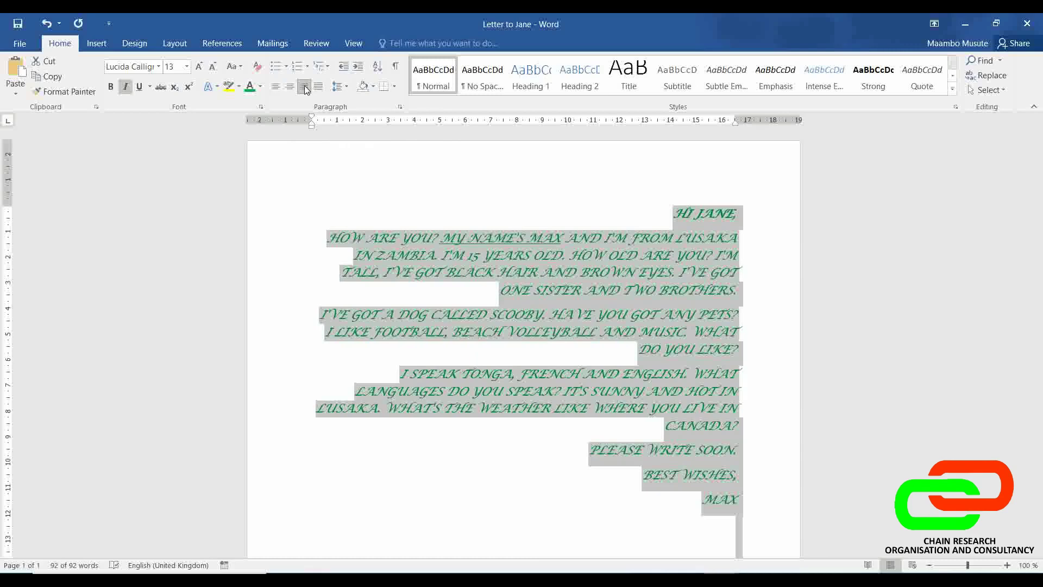
pyautogui.click(318, 88)
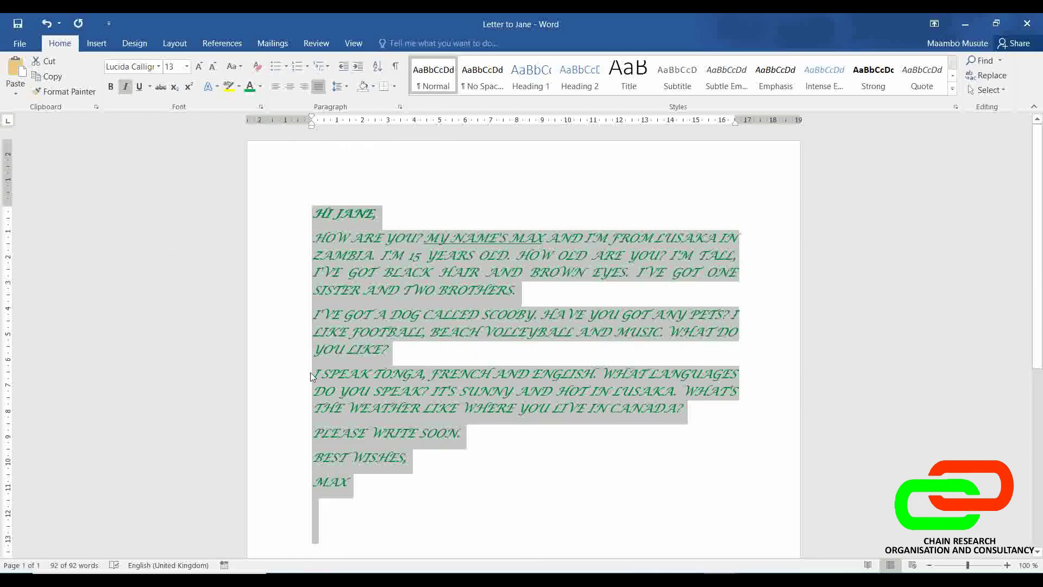
pyautogui.click(278, 88)
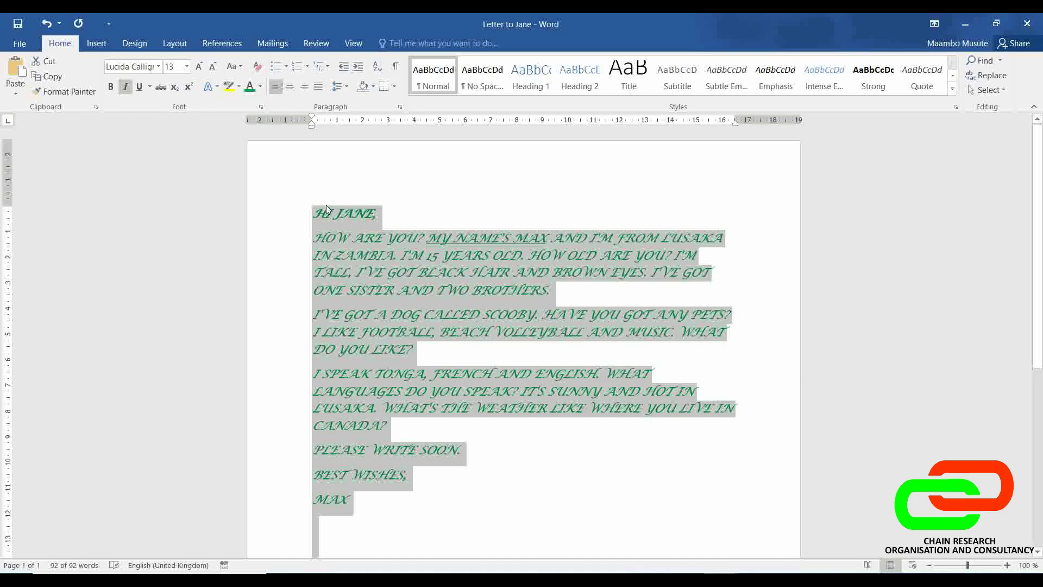
pyautogui.click(360, 301)
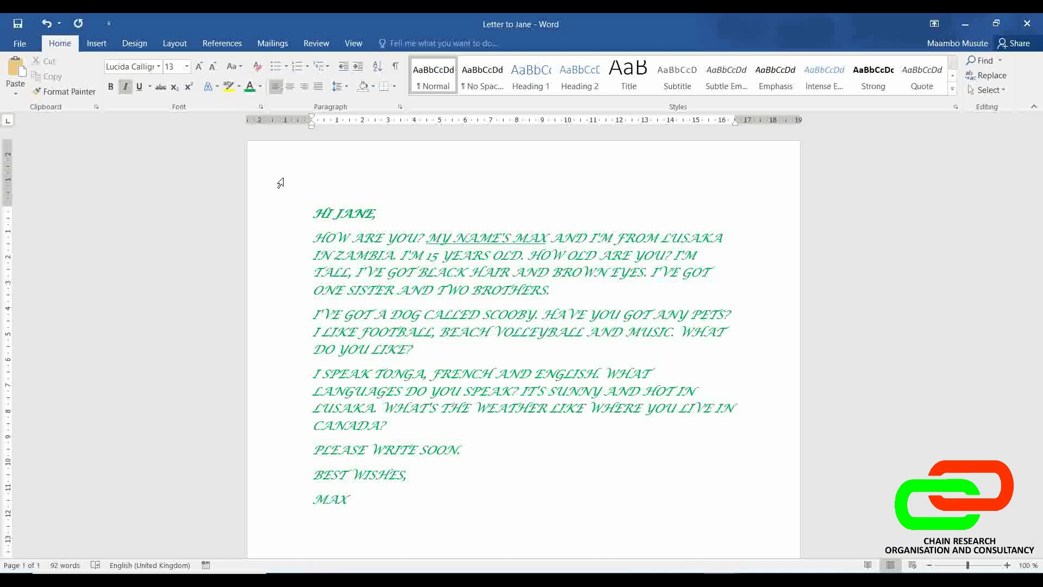
# Decrease and increase the whole letter's font size in increments, finishing at size 14
pyautogui.hotkey('ctrl', 'a')
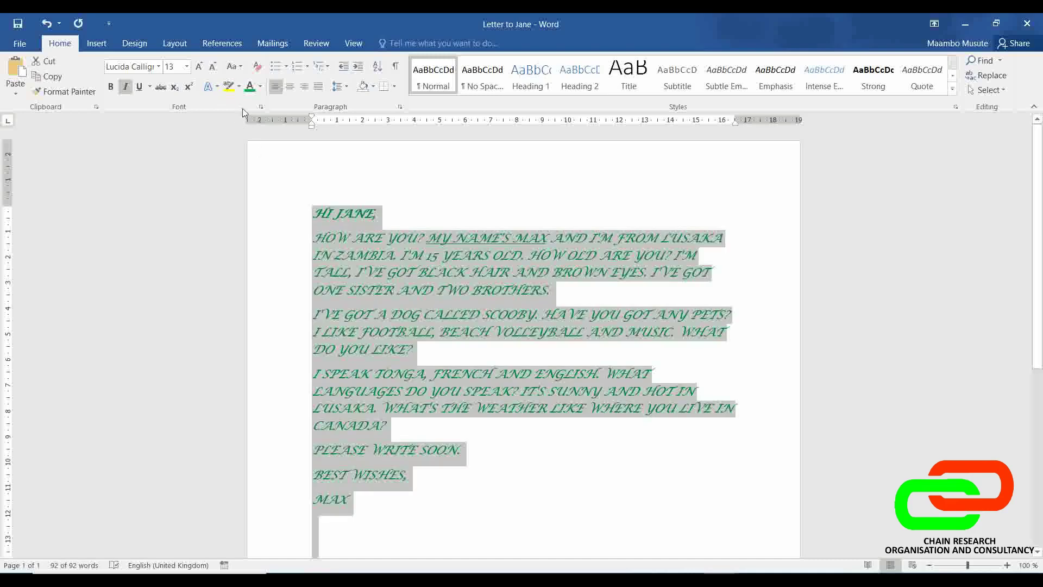
pyautogui.click(213, 71)
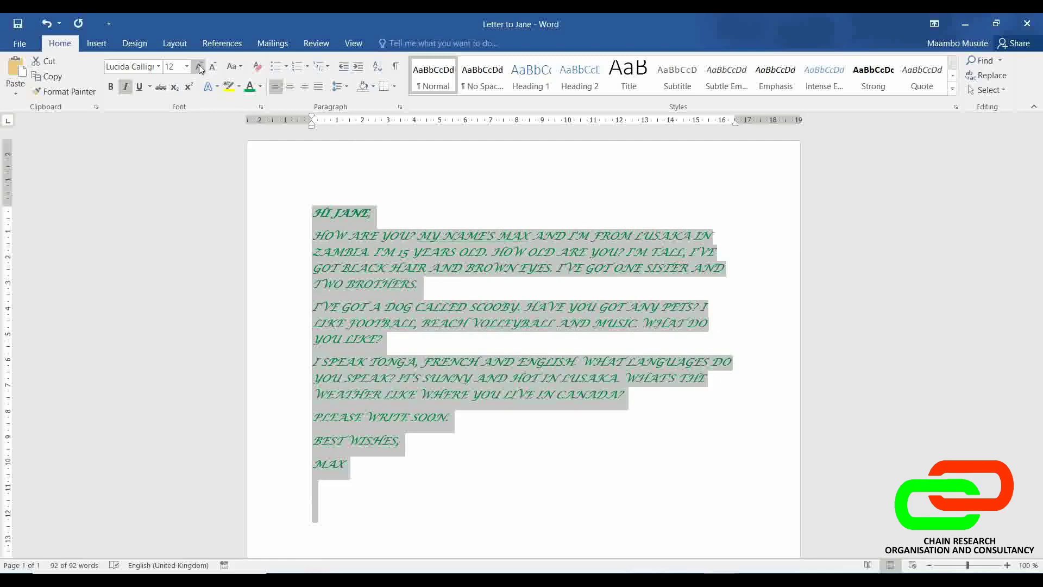
pyautogui.click(199, 66)
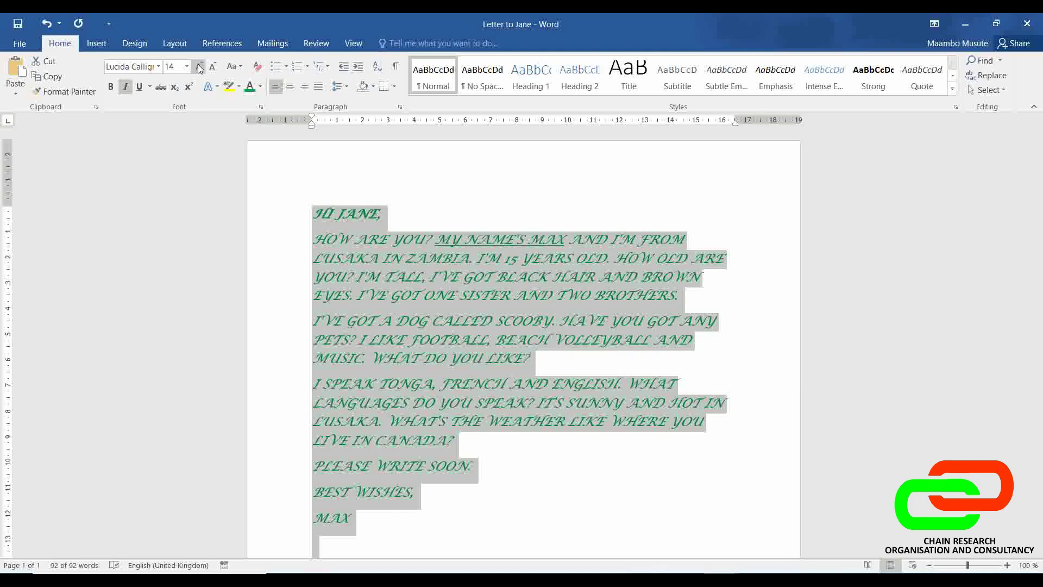
pyautogui.click(199, 66)
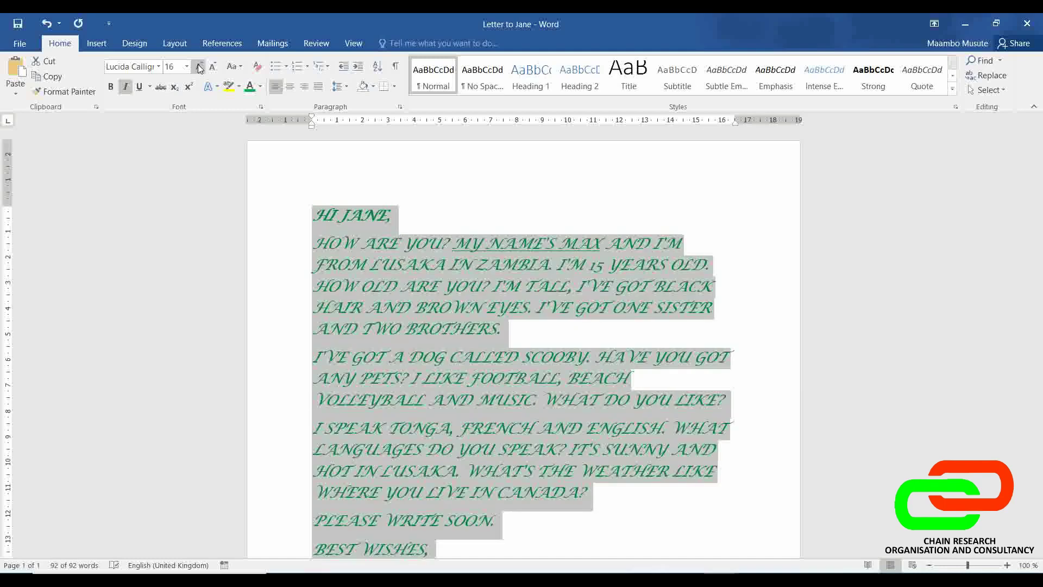
pyautogui.click(199, 66)
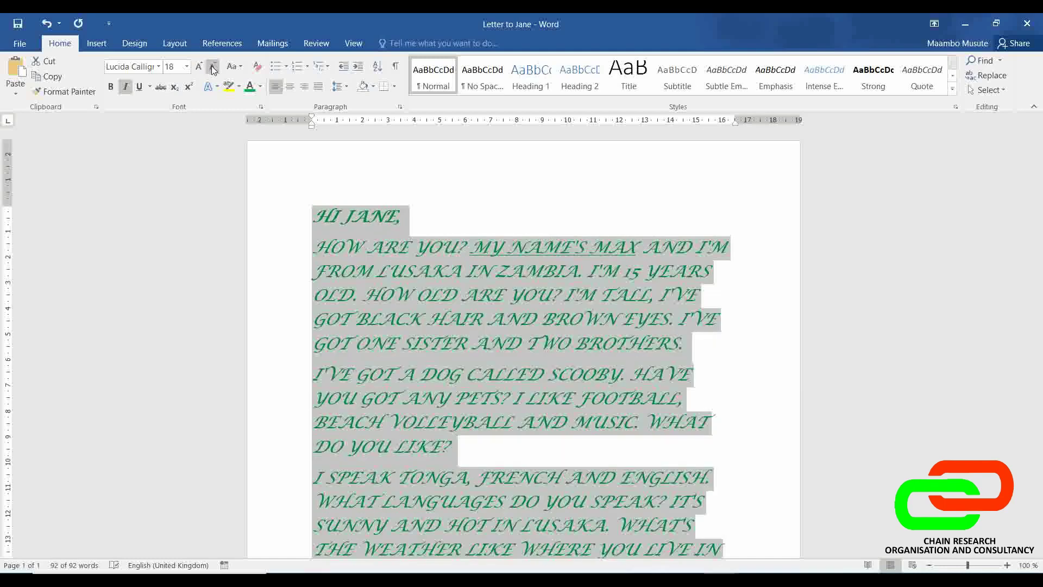
pyautogui.click(212, 66)
pyautogui.click(213, 68)
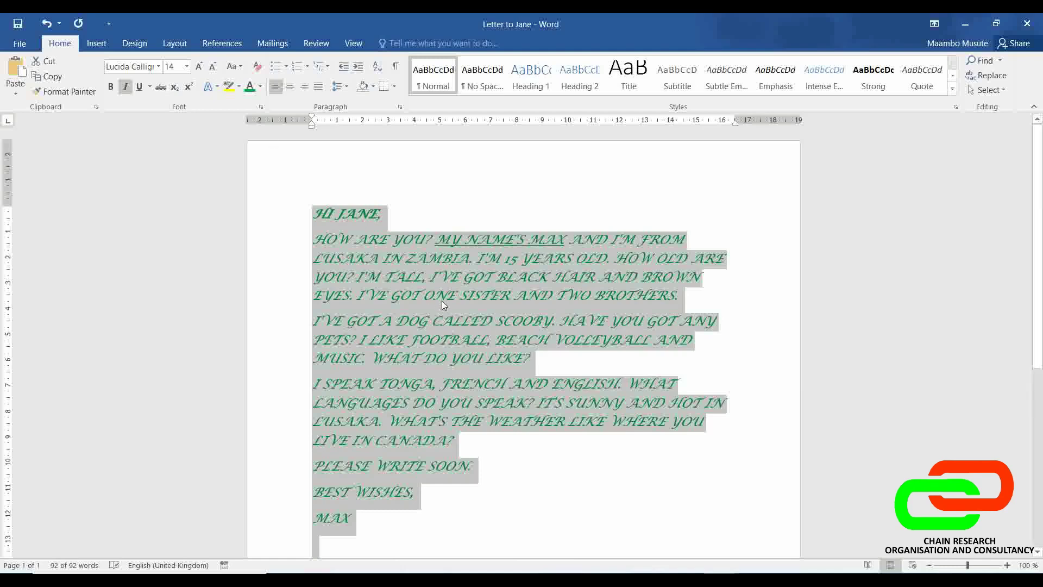
pyautogui.click(546, 367)
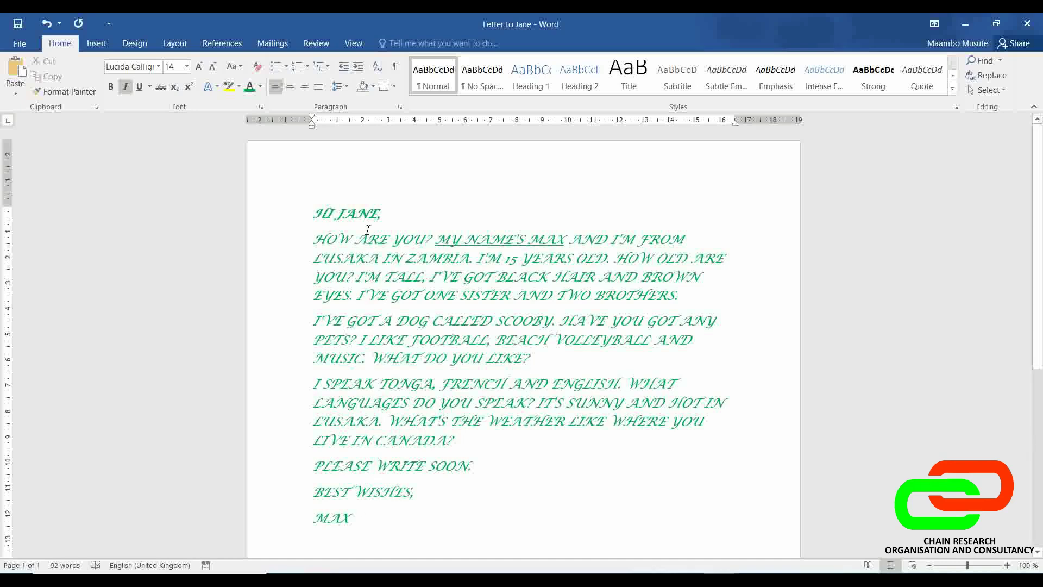
# Highlight the greeting line and the rest of the letter in pink
pyautogui.moveTo(381, 213); pyautogui.dragTo(316, 214)
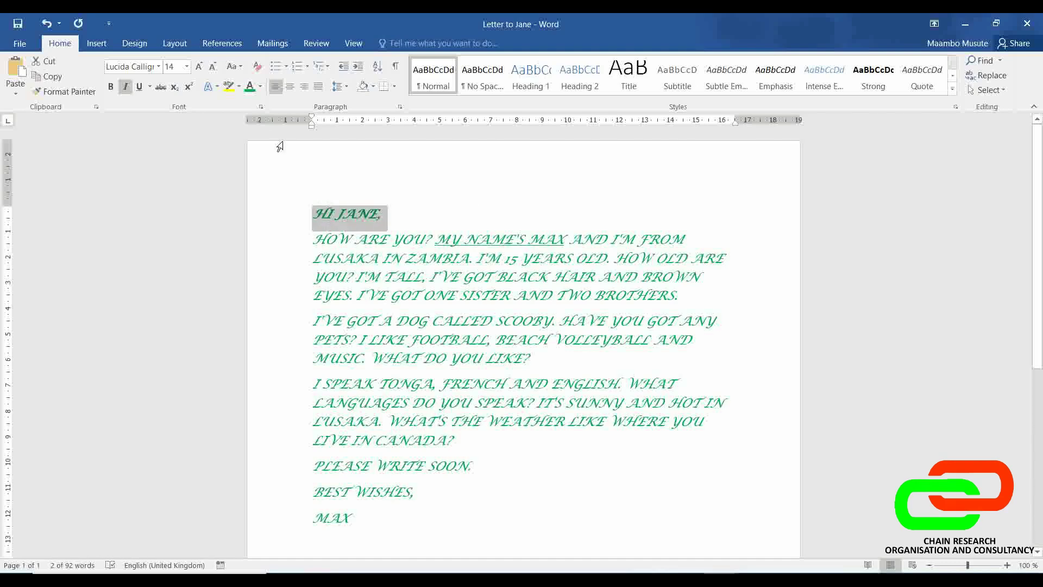
pyautogui.click(239, 88)
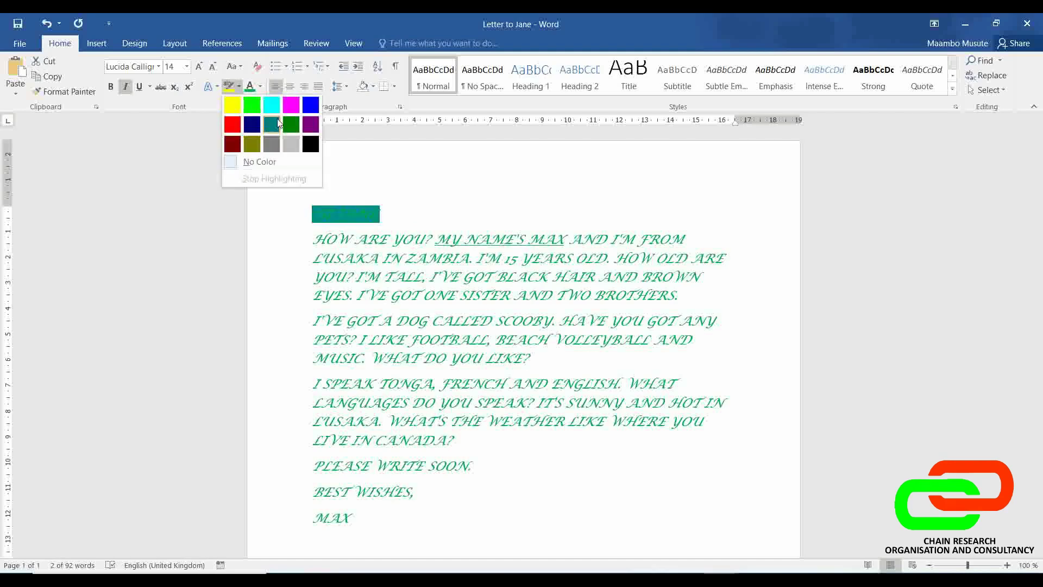
pyautogui.click(294, 107)
pyautogui.click(408, 211)
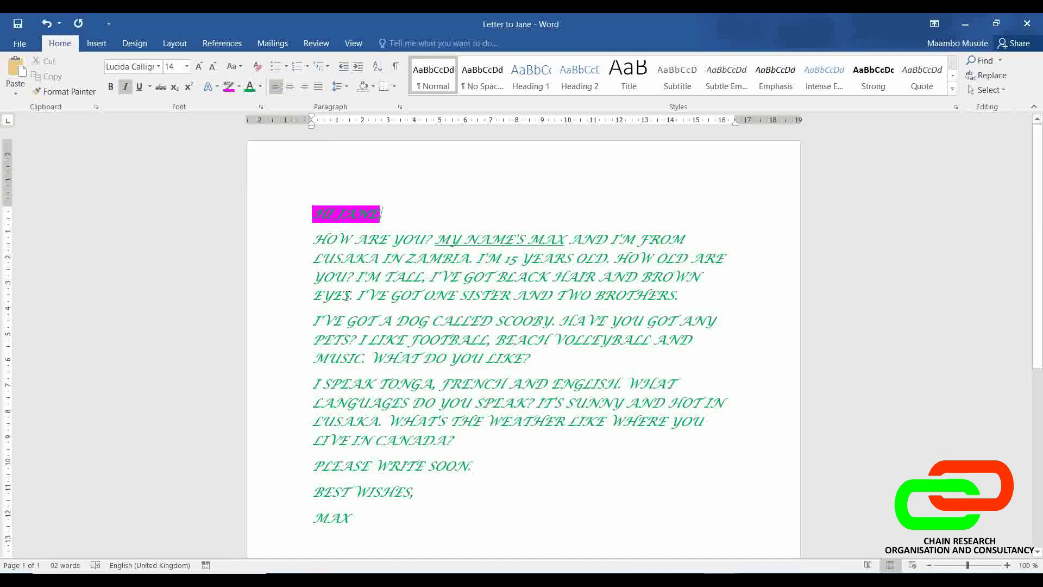
pyautogui.moveTo(313, 240); pyautogui.dragTo(458, 516)
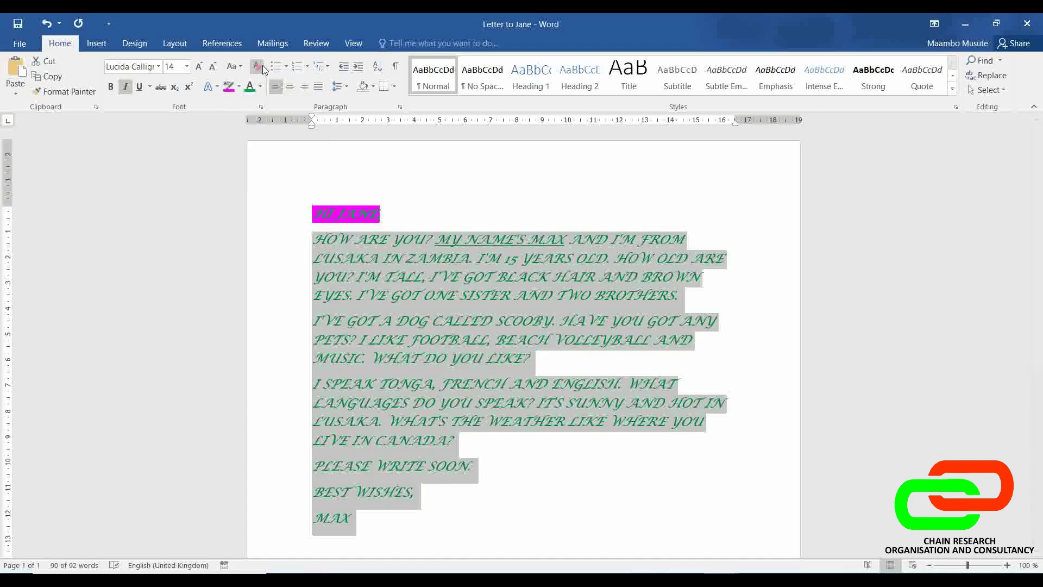
pyautogui.click(229, 88)
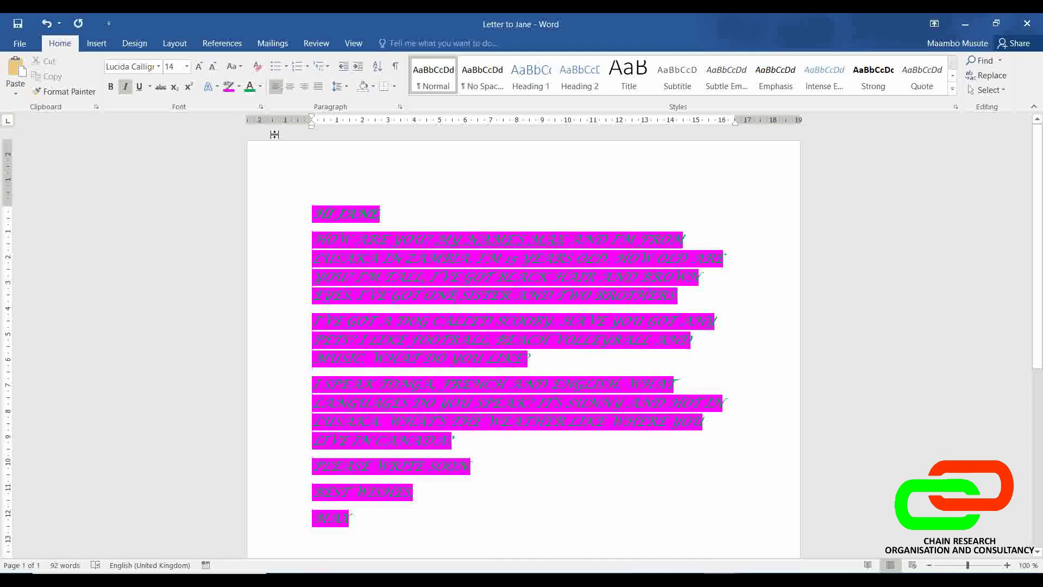
# Apply the light blue outlined text effect from the middle row of presets to the whole letter
pyautogui.click(216, 86)
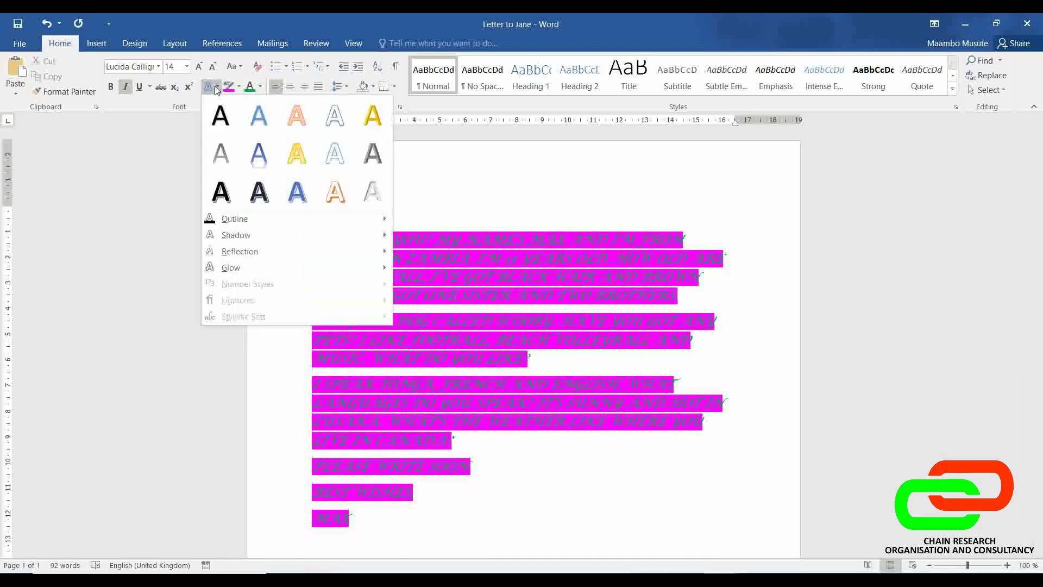
pyautogui.click(525, 282)
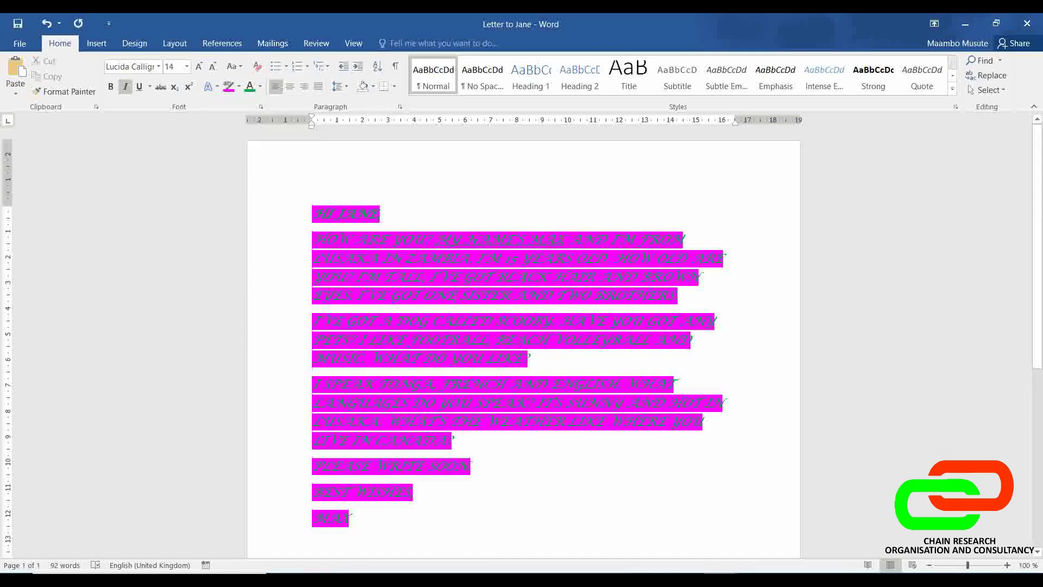
pyautogui.moveTo(361, 519); pyautogui.dragTo(313, 206)
pyautogui.click(207, 84)
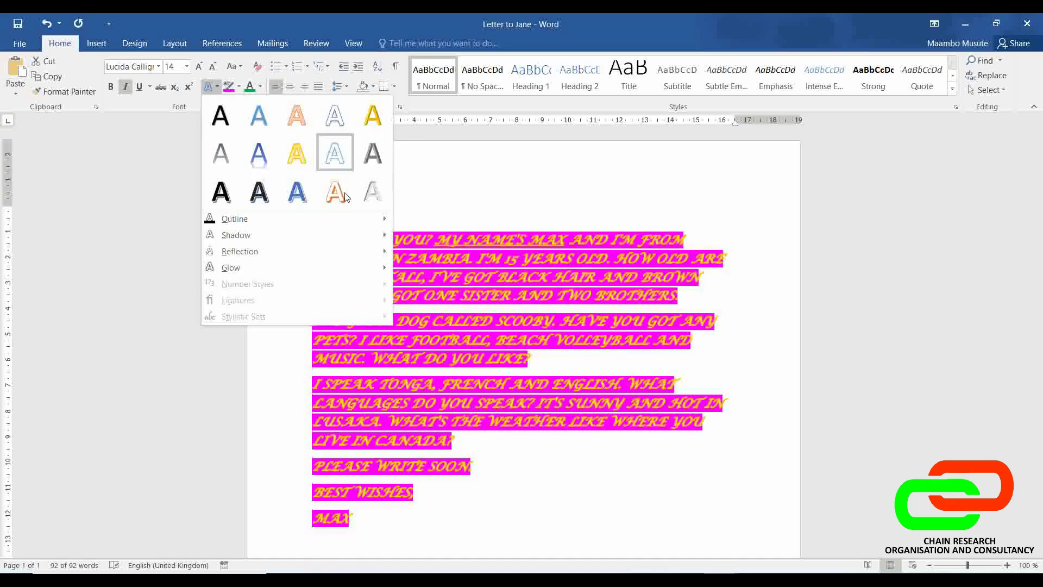
pyautogui.click(338, 151)
pyautogui.click(549, 333)
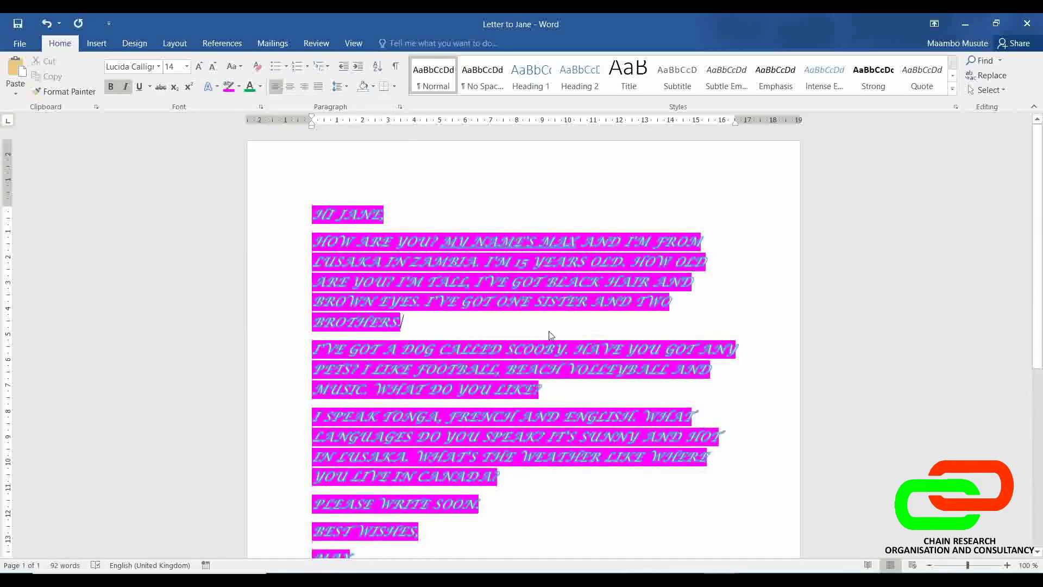
pyautogui.hotkey('ctrl', 's')
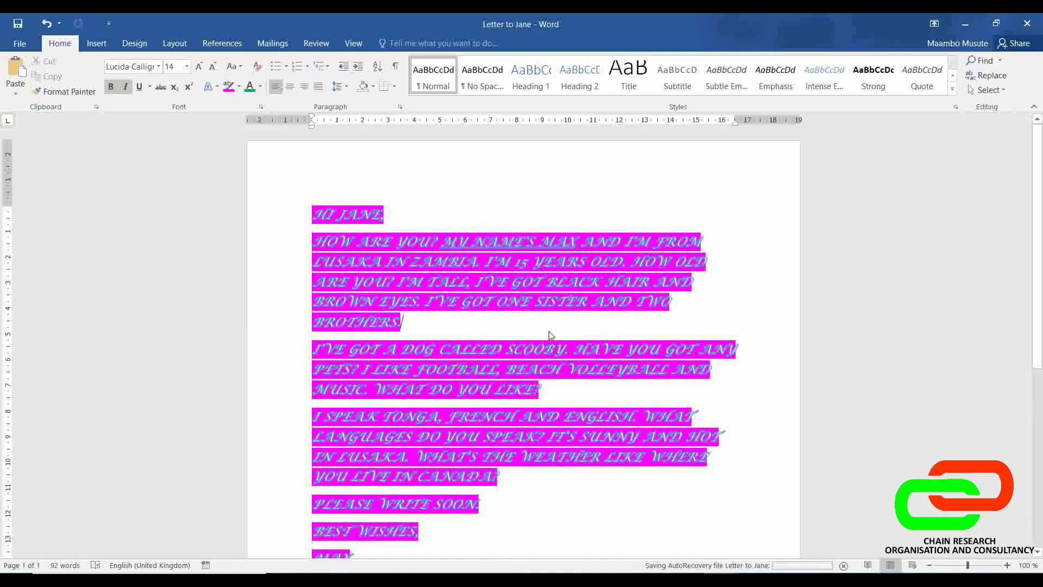
# Preview the numbering formats on the first body paragraph and look through the multilevel list styles
pyautogui.click(217, 87)
pyautogui.click(218, 88)
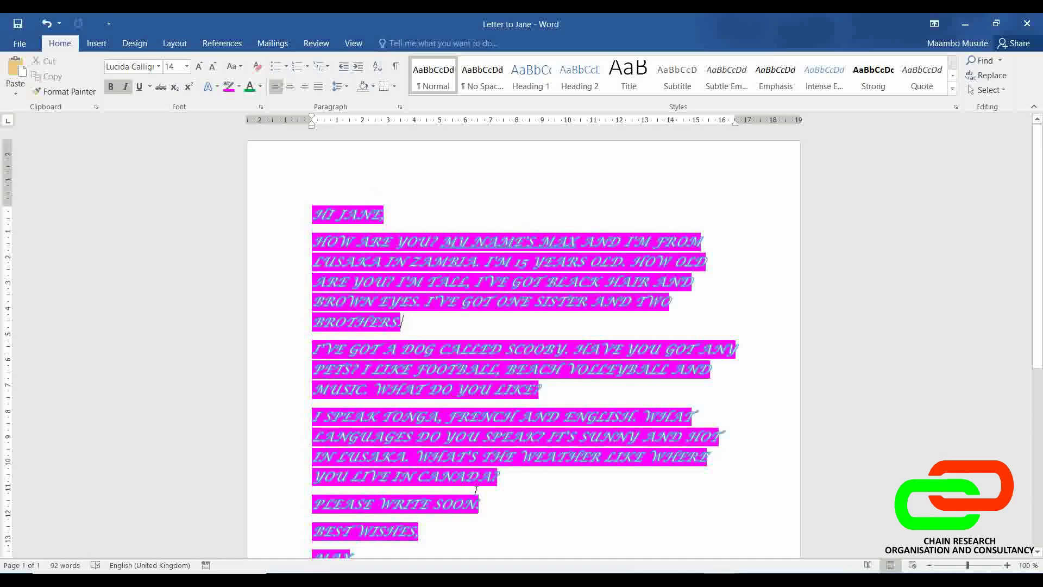
pyautogui.click(551, 388)
pyautogui.click(306, 67)
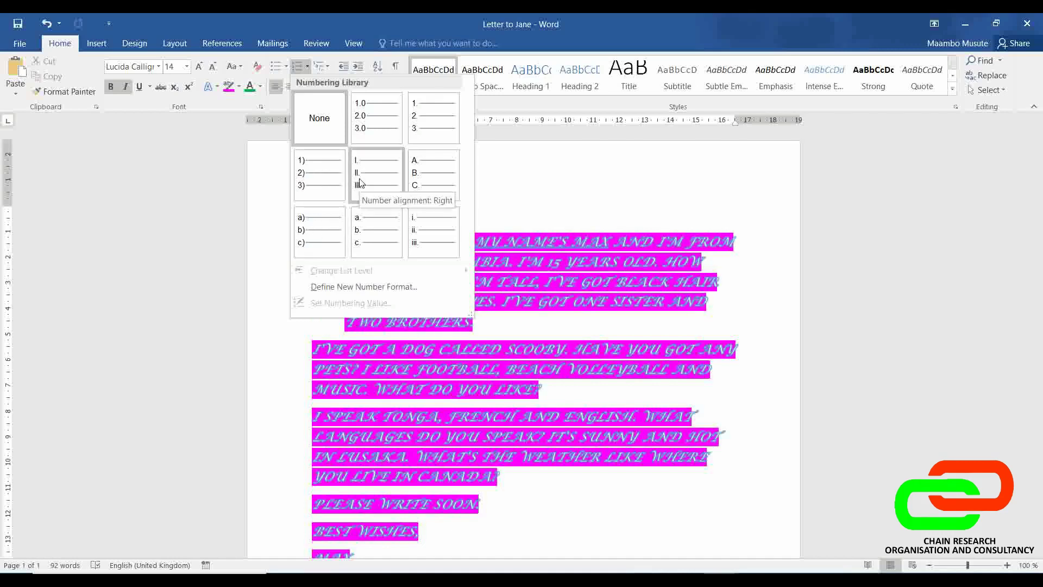
pyautogui.click(326, 66)
pyautogui.click(327, 67)
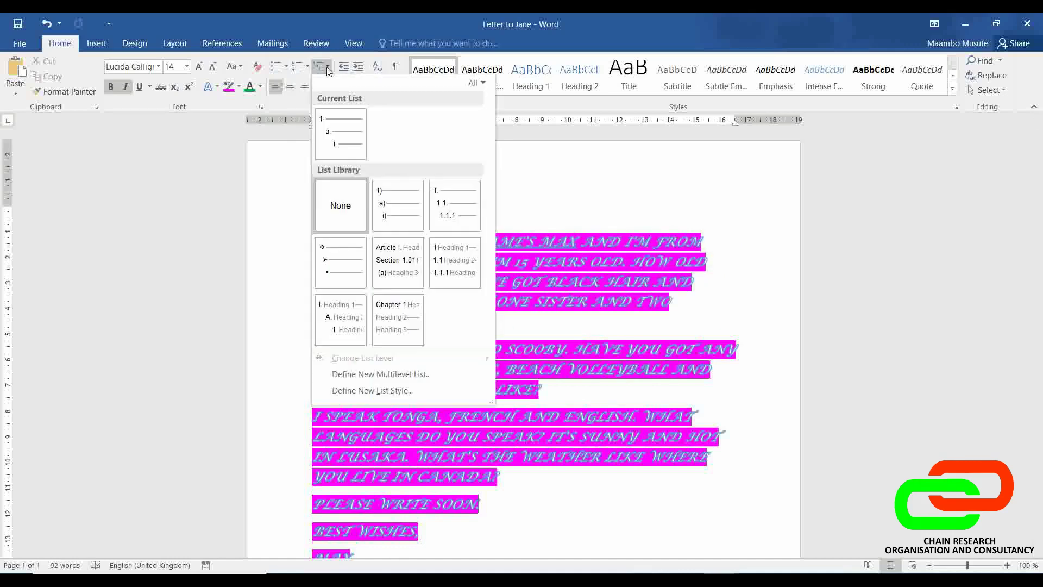
pyautogui.click(286, 65)
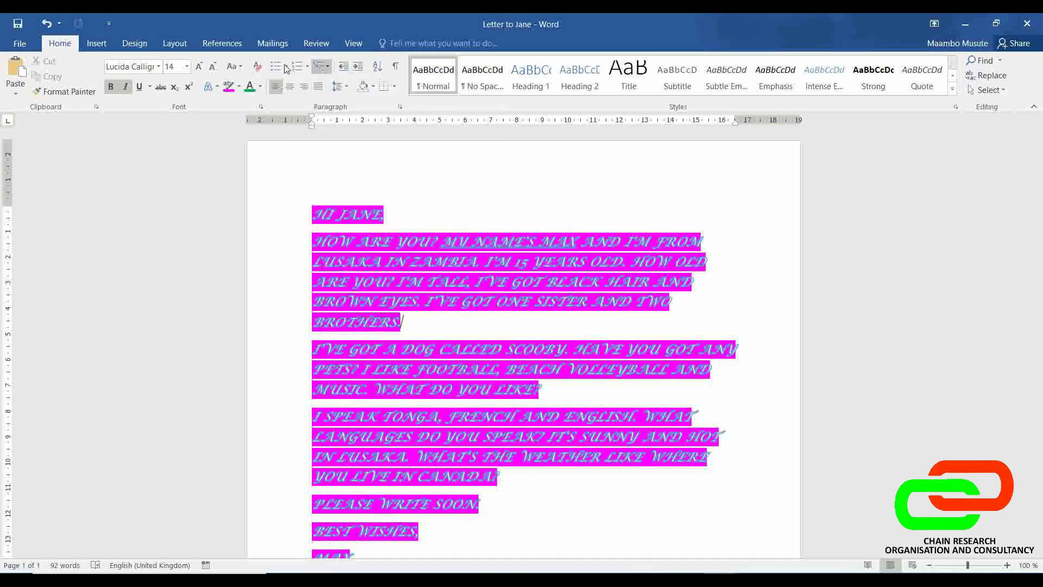
# Turn the first body paragraph into a bulleted item with a check-mark bullet
pyautogui.click(285, 66)
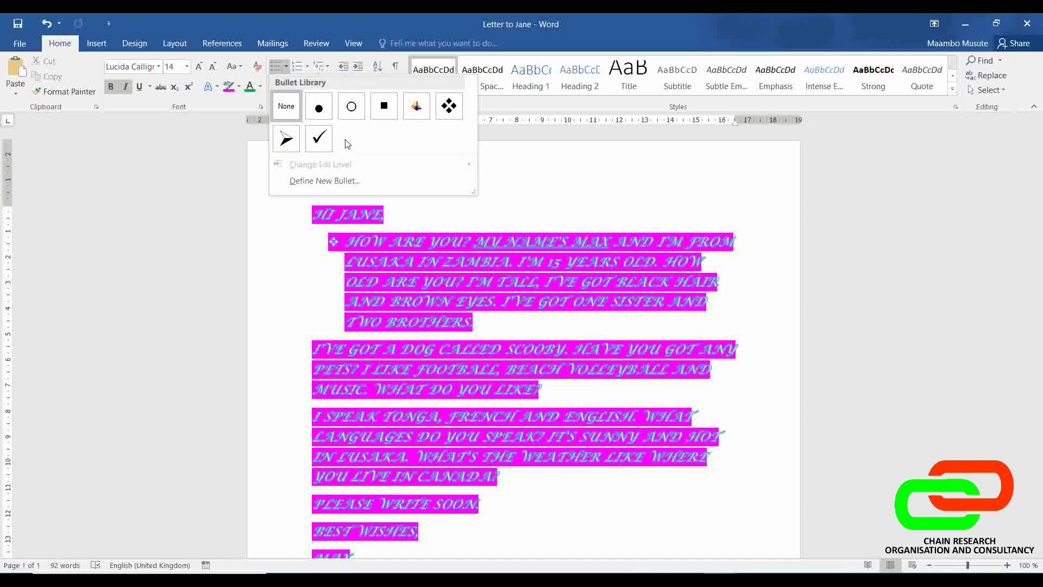
pyautogui.press('Escape')
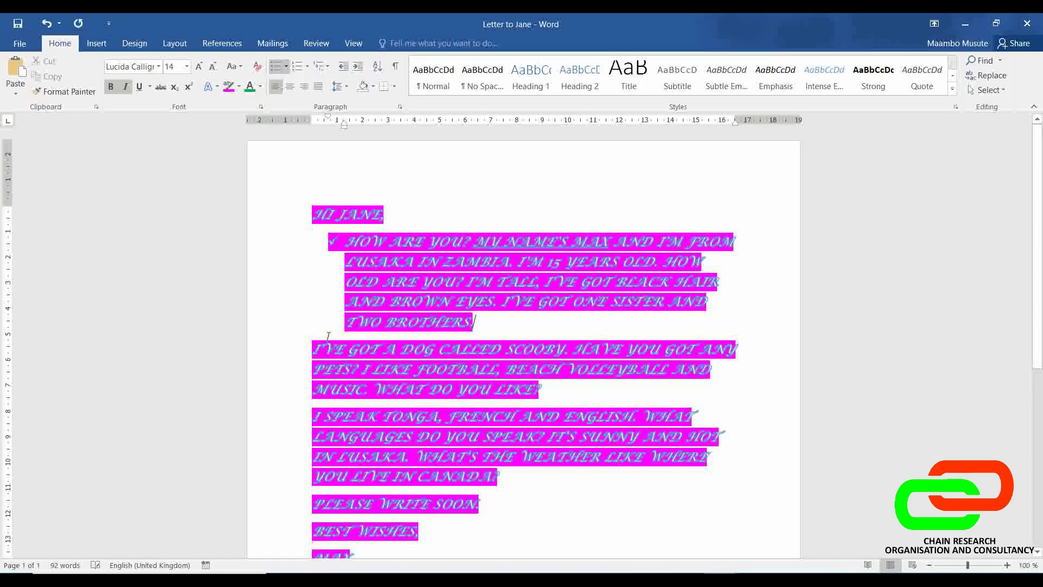
pyautogui.click(330, 241)
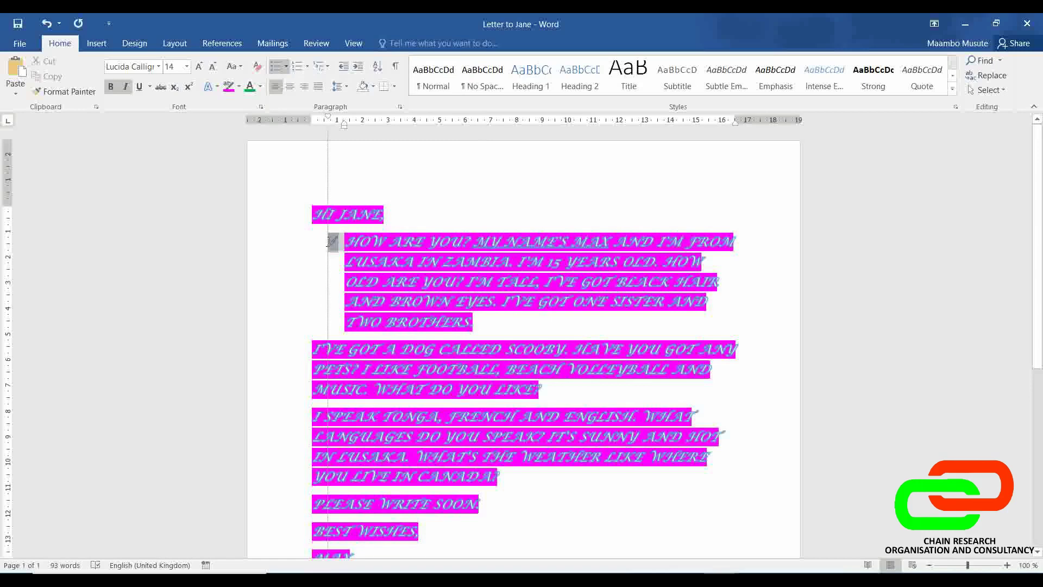
pyautogui.click(332, 321)
# Remove the highlight colour from the whole letter
pyautogui.moveTo(302, 217); pyautogui.dragTo(389, 570)
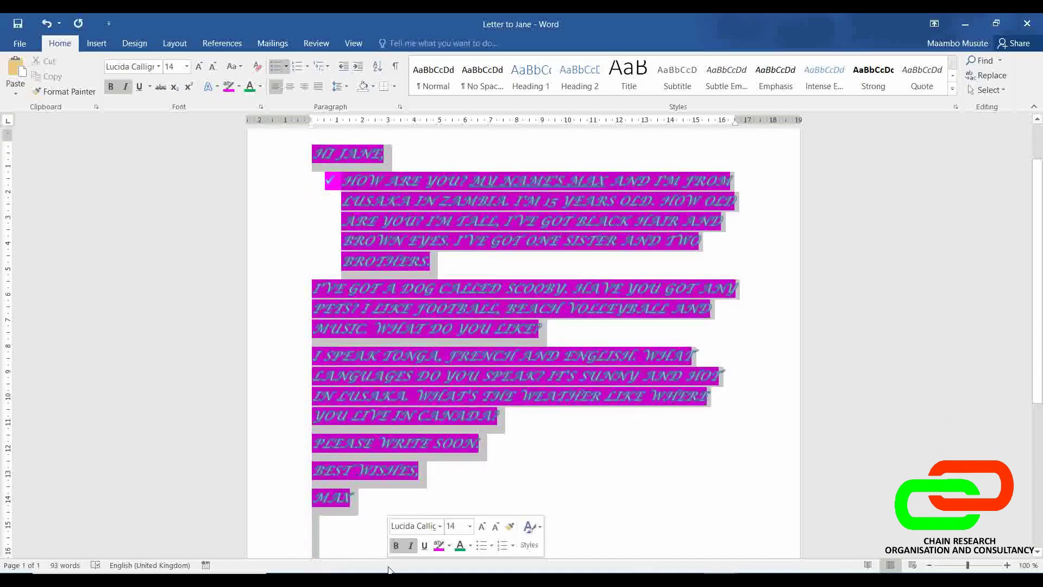
pyautogui.click(239, 86)
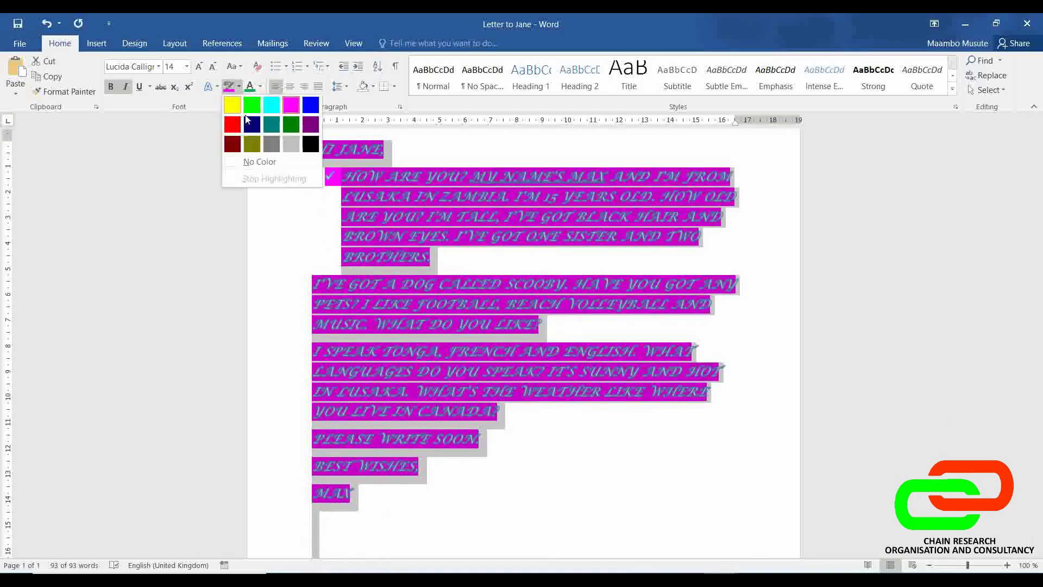
pyautogui.click(259, 161)
pyautogui.click(452, 488)
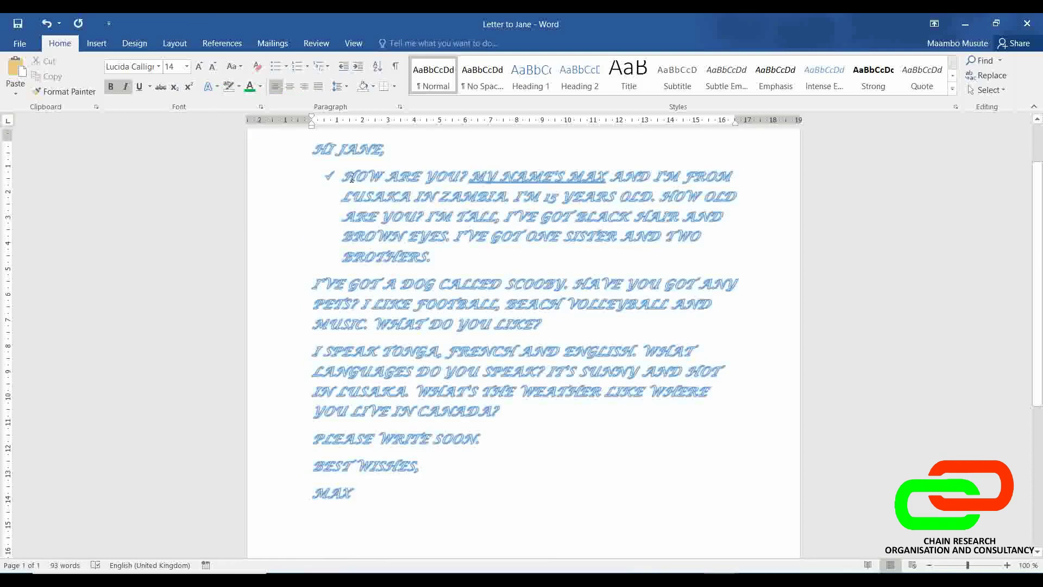
# Try adding a new bulleted line after the first body paragraph and delete it again
pyautogui.click(330, 174)
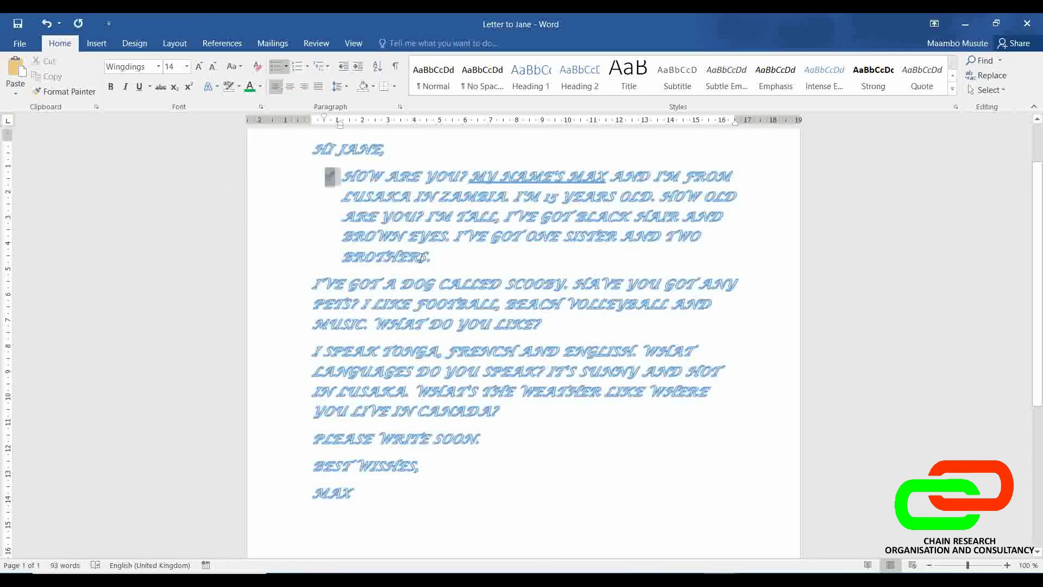
pyautogui.click(444, 258)
pyautogui.press('Return')
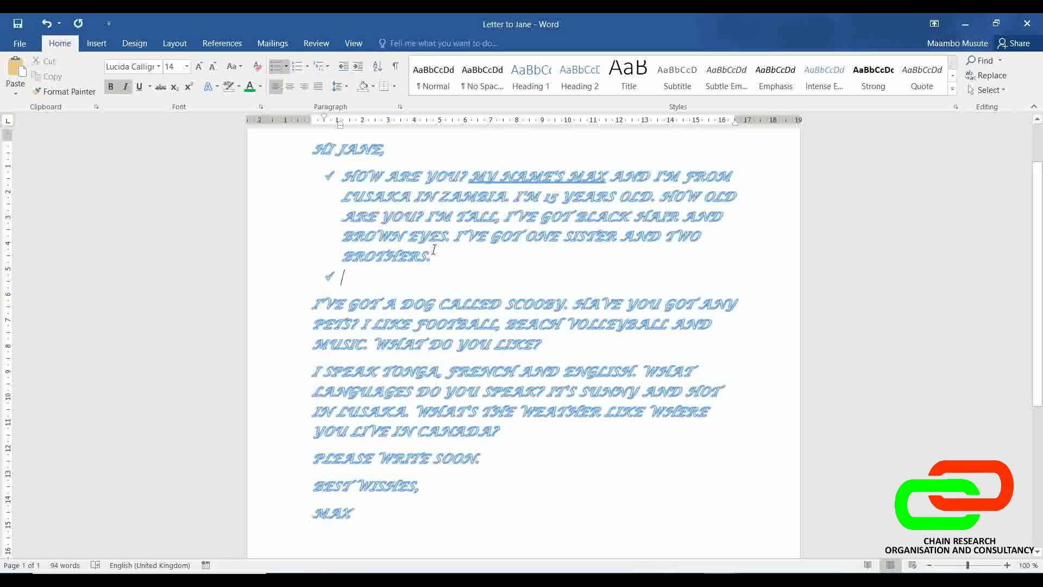
pyautogui.press('Delete')
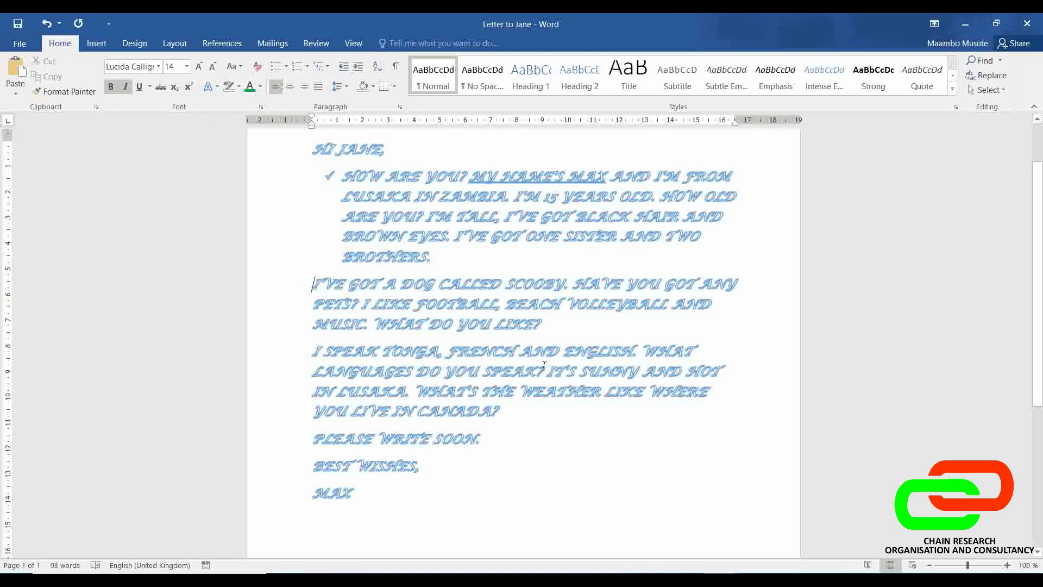
# Delete the entire letter text and try typing a few random characters on the empty page
pyautogui.hotkey('ctrl', 'a')
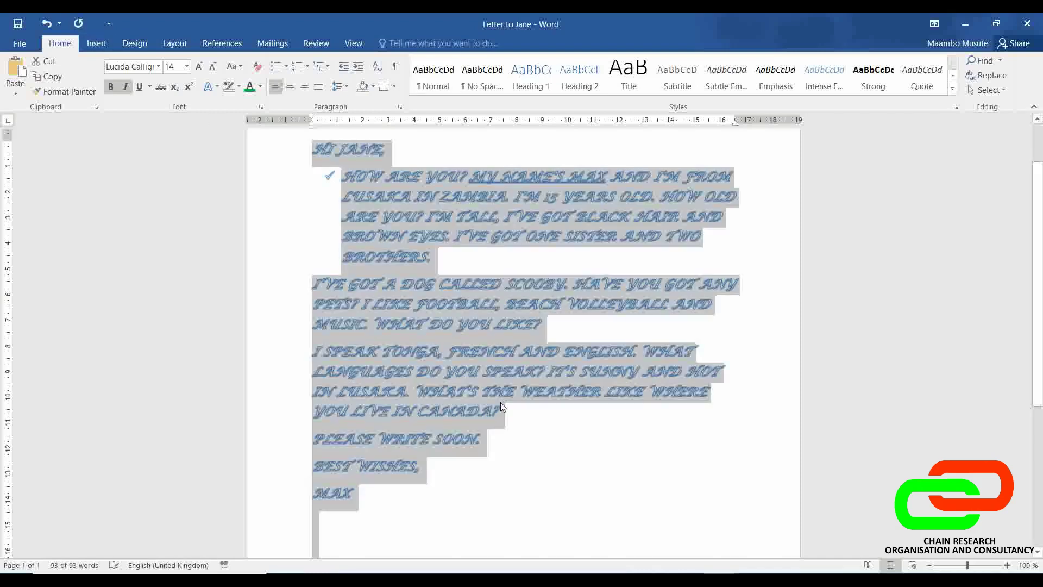
pyautogui.press('Delete')
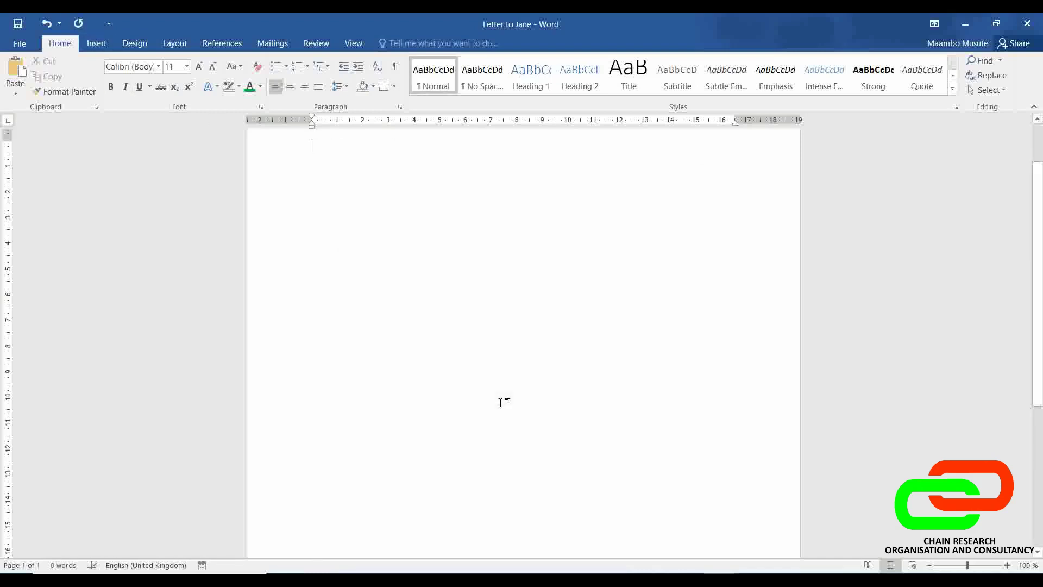
pyautogui.write('Slnvlknalk.nkf lkjnl bkja')
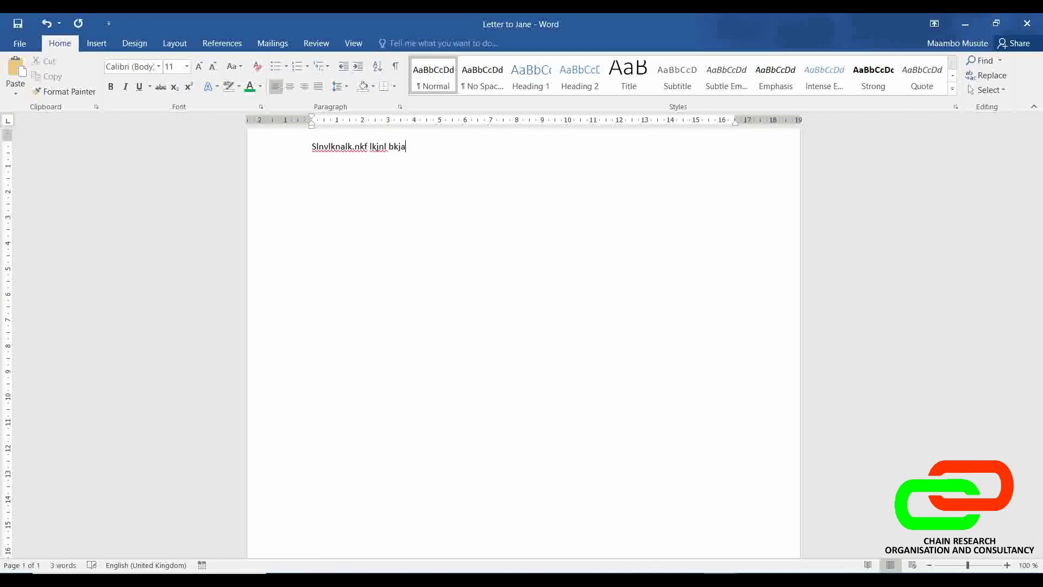
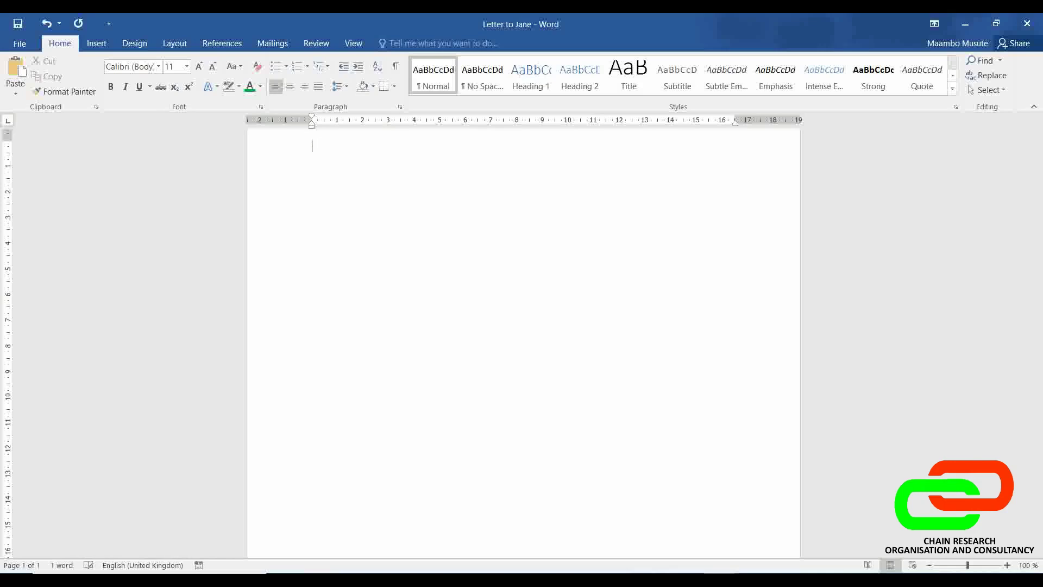
# Insert a table with four columns and two rows and give it the plain style with only a header line and first-column line
pyautogui.click(98, 42)
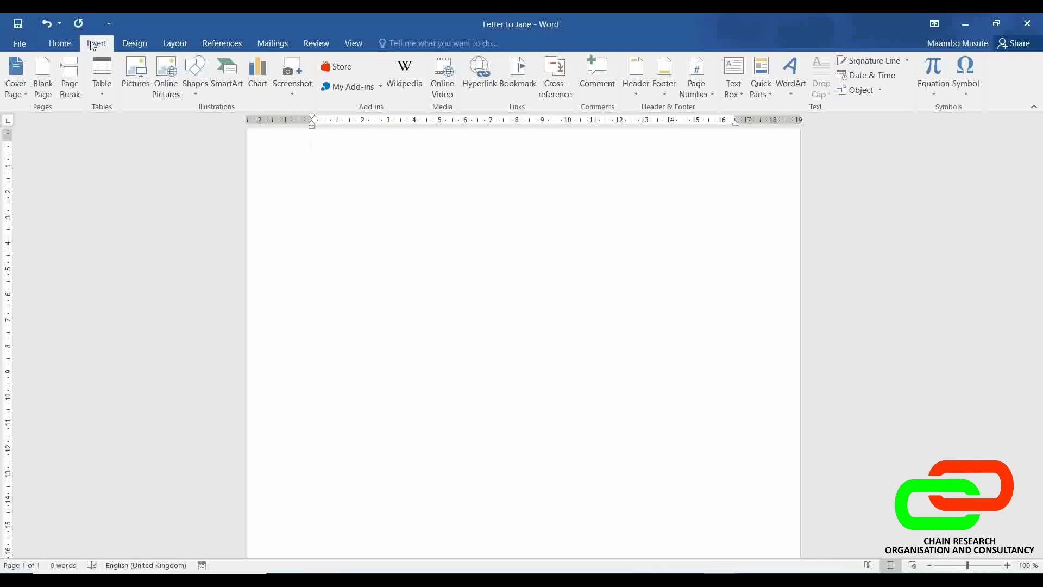
pyautogui.click(101, 93)
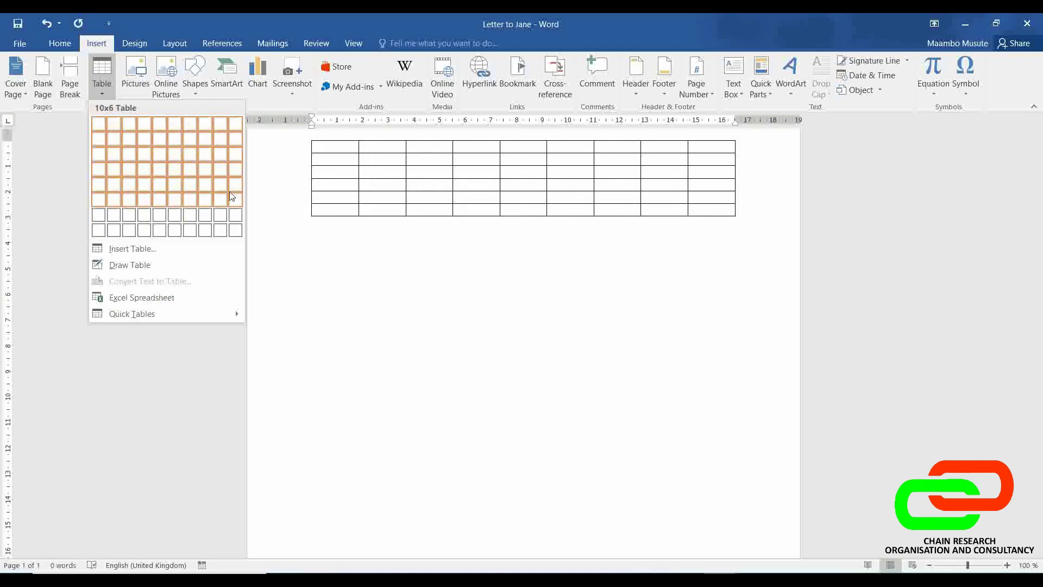
pyautogui.click(146, 144)
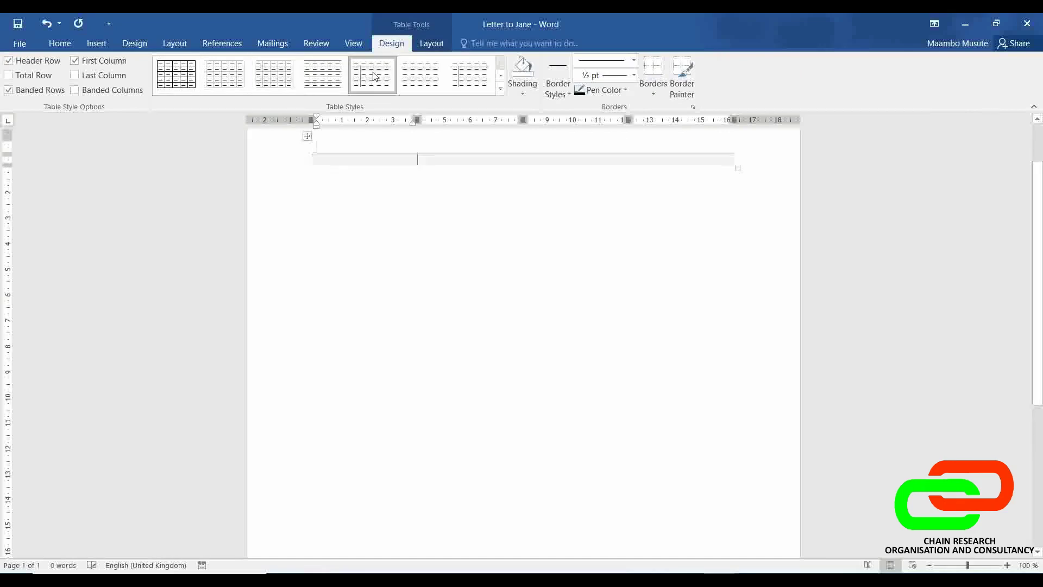
pyautogui.click(470, 75)
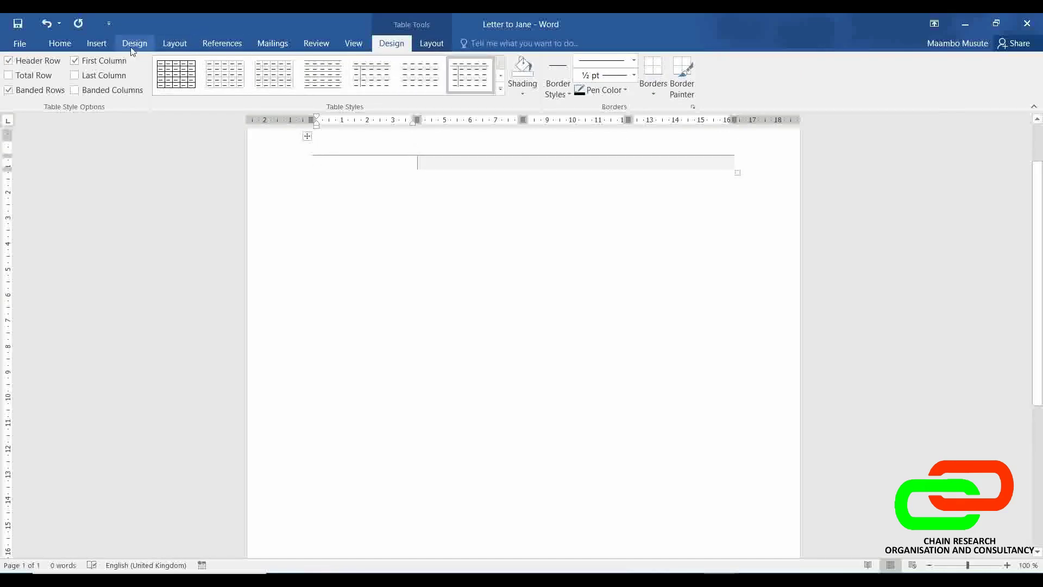
# Insert a second table with 3 columns and 4 rows directly below the first one, specifying its size in the Insert Table dialog
pyautogui.click(97, 43)
pyautogui.click(392, 243)
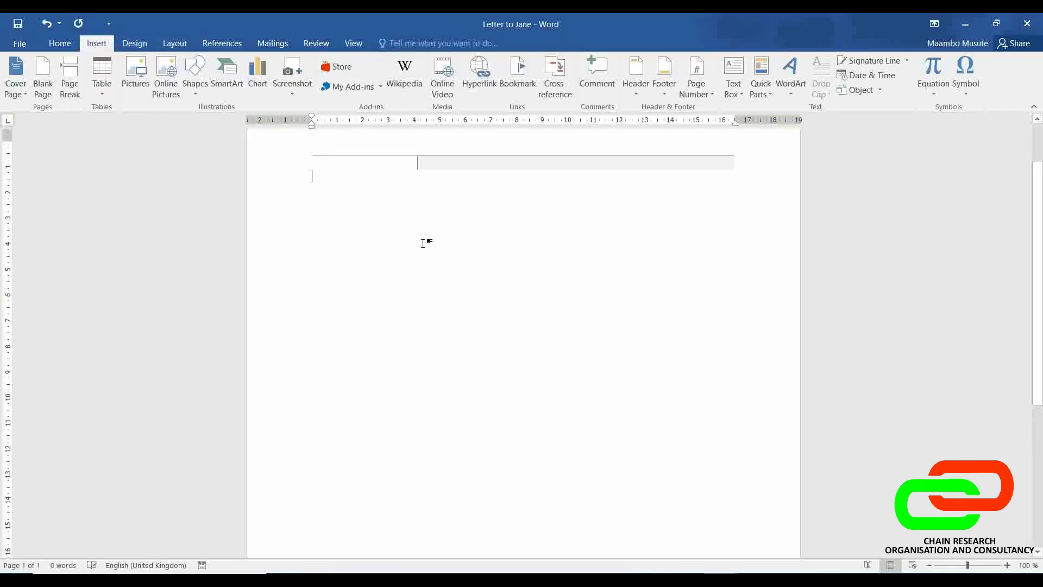
pyautogui.click(105, 92)
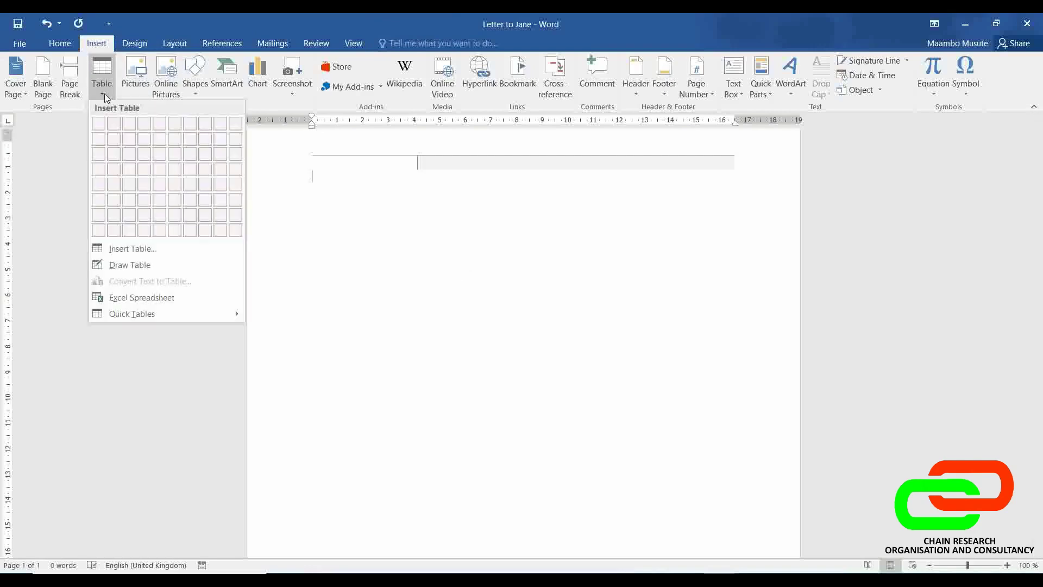
pyautogui.click(140, 249)
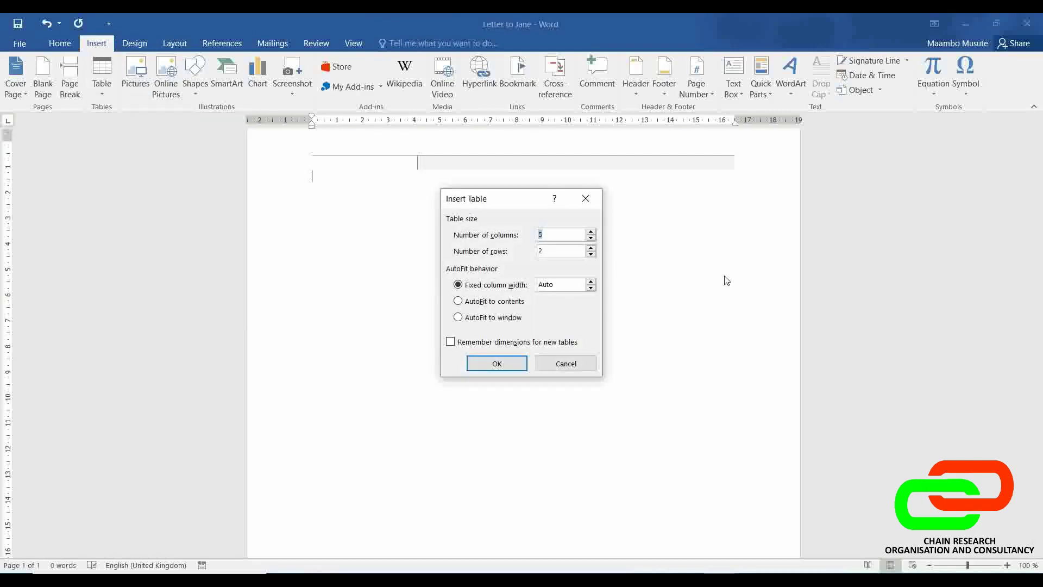
pyautogui.write('3')
pyautogui.click(558, 254)
pyautogui.press('BackSpace')
pyautogui.write('4')
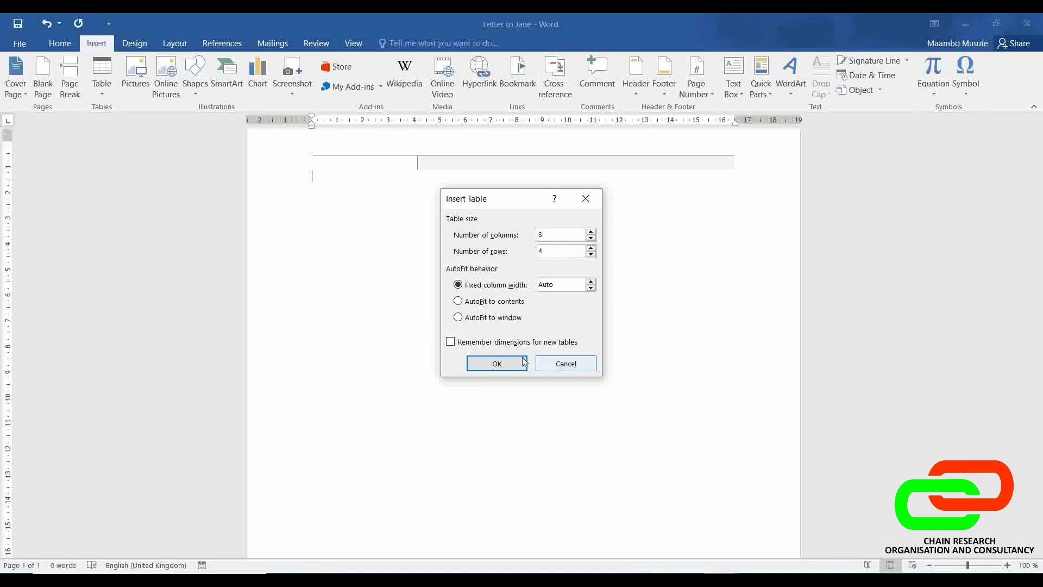
pyautogui.click(505, 363)
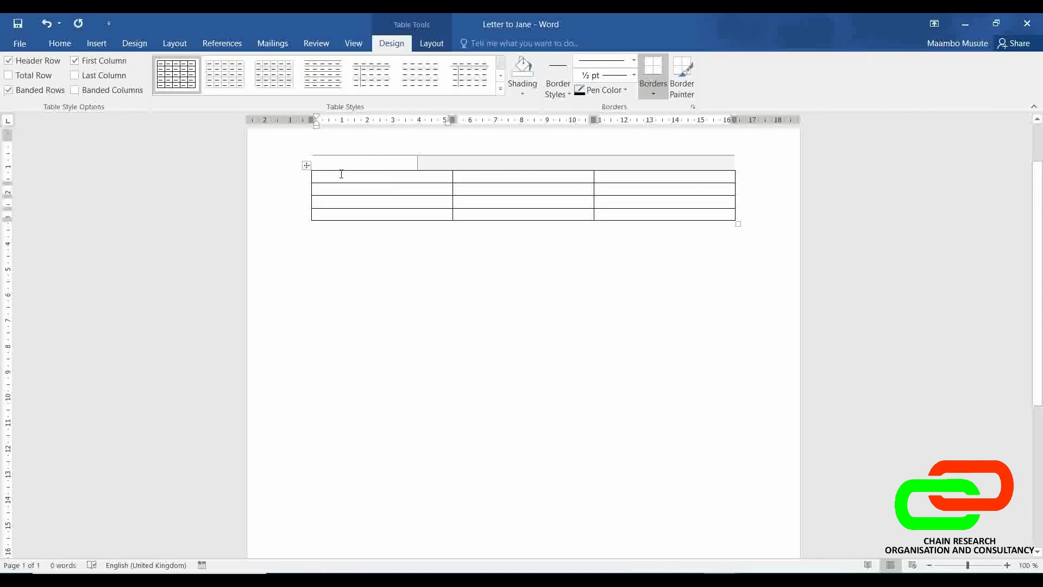
# Fill the first row of the three-column table with the sample text "knkajmkr", "flkmfl" and "L,kdmlrf"
pyautogui.write('knkajmkr')
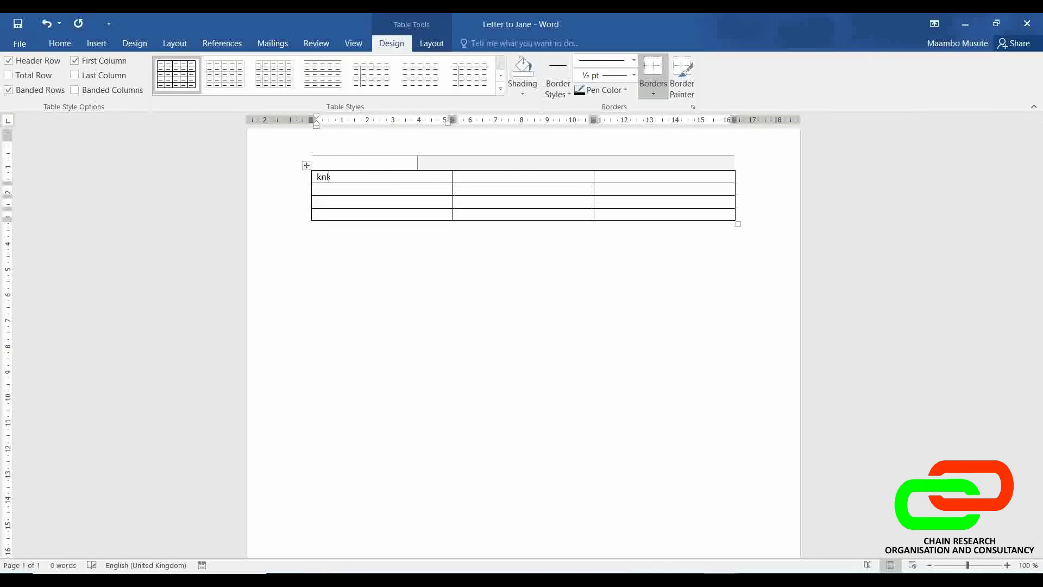
pyautogui.click(553, 176)
pyautogui.write('flkmfl')
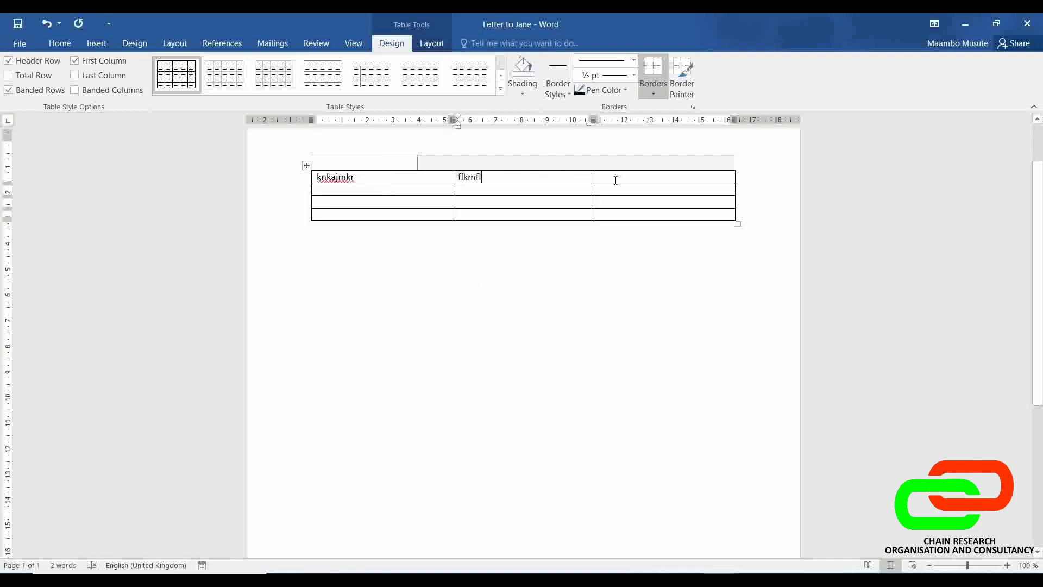
pyautogui.click(616, 180)
pyautogui.write('L,kdmlrf')
pyautogui.click(452, 319)
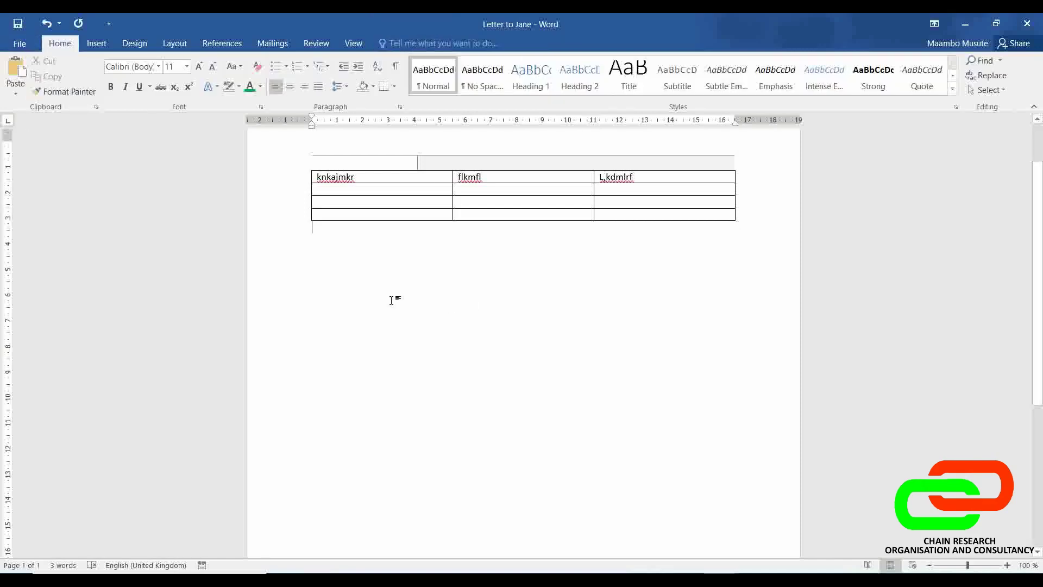